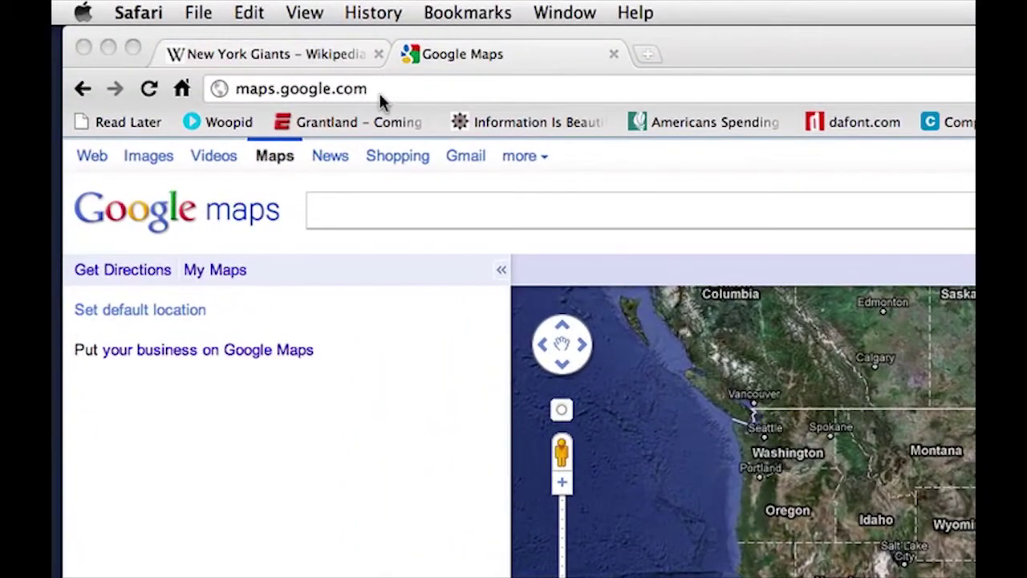
Step: Open My Maps in Google Maps and create a new custom map
left_click(377, 91)
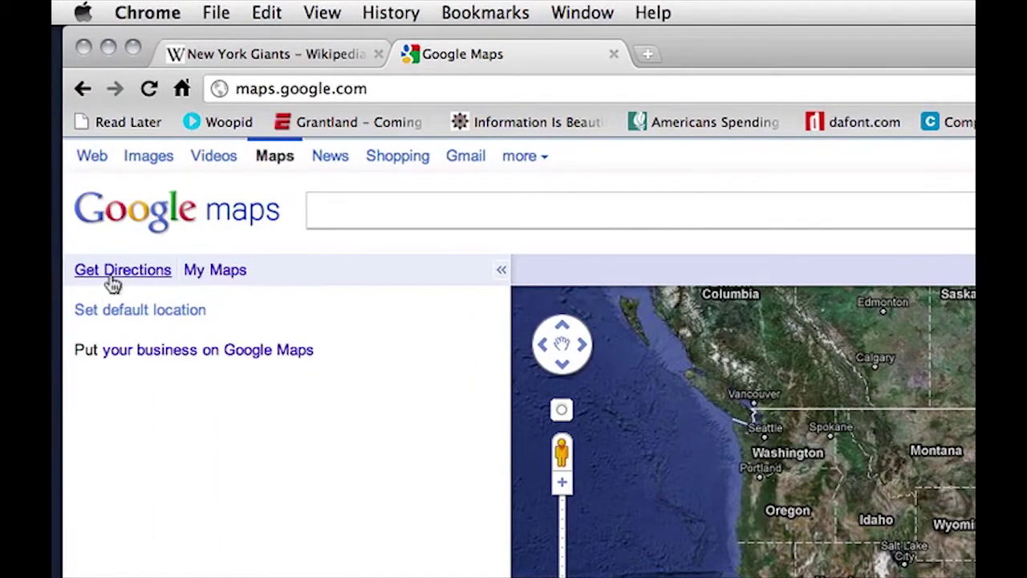
left_click(230, 273)
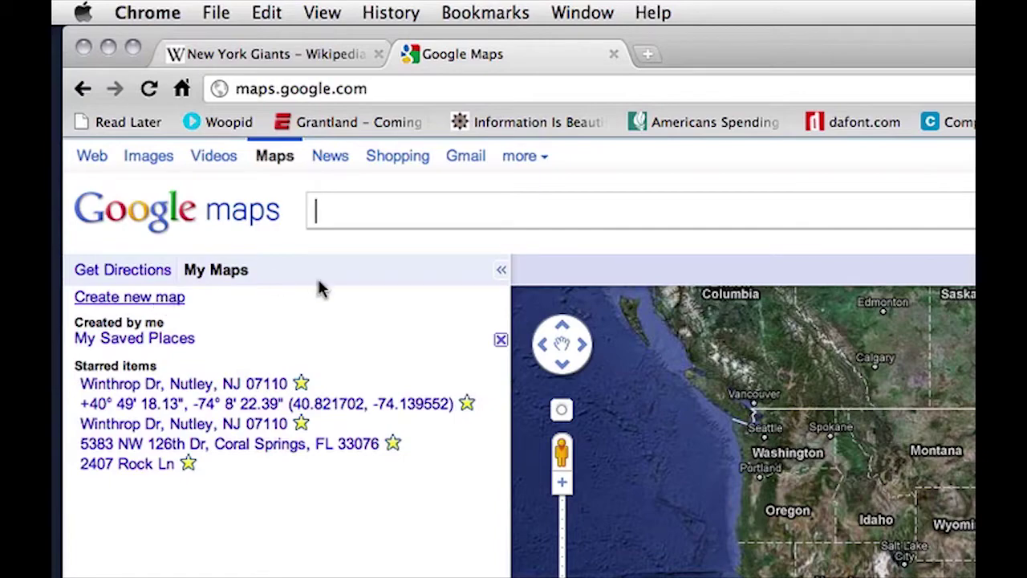
left_click(324, 62)
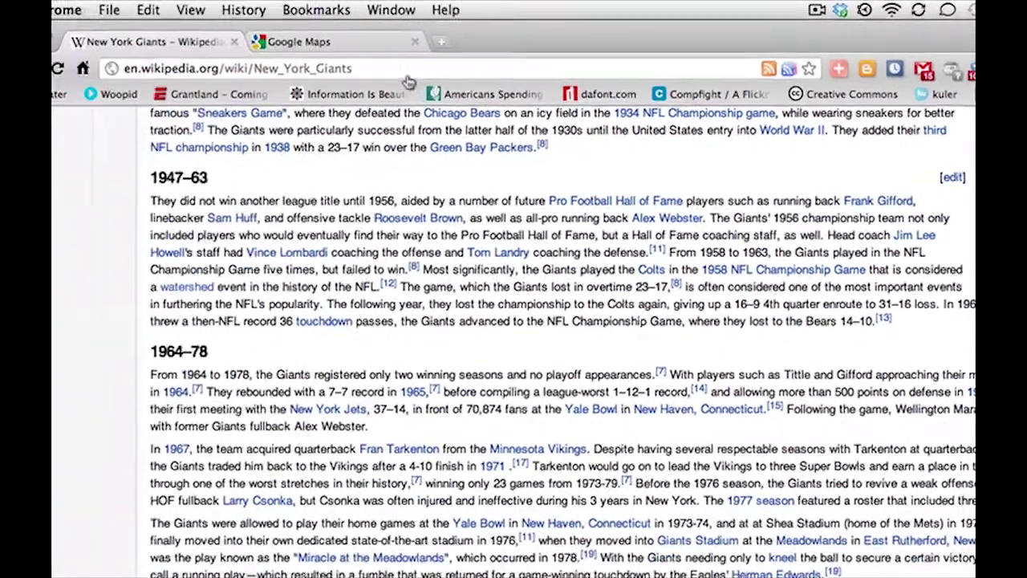
left_click(357, 40)
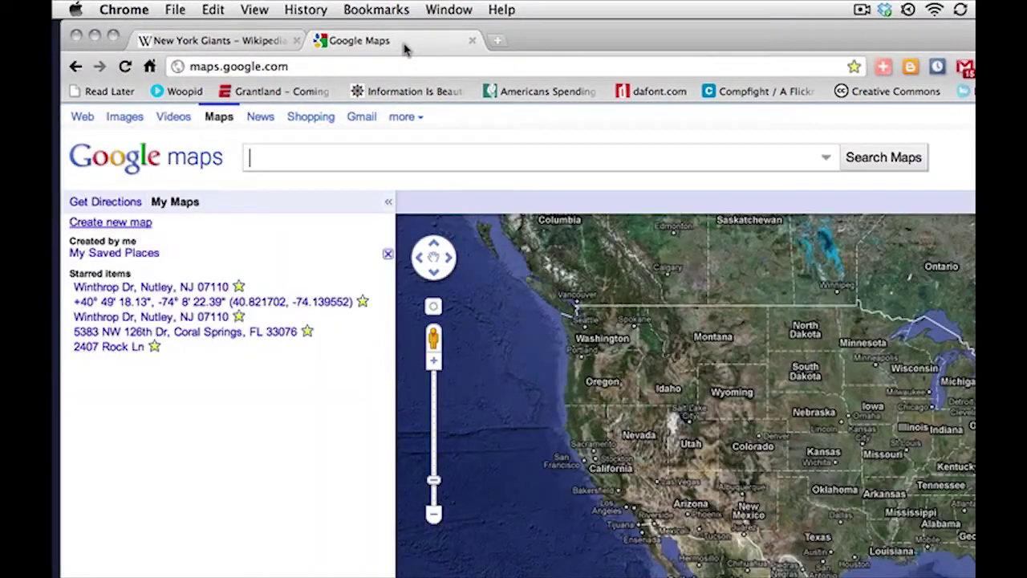
left_click(127, 223)
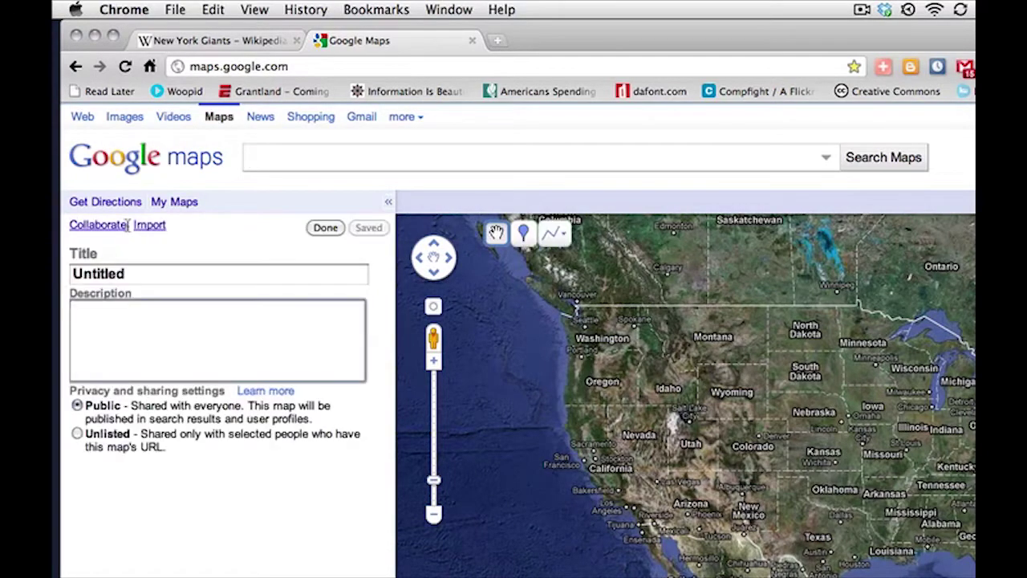
Step: Title the new map "New York Giants Stadiums"
left_click(115, 276)
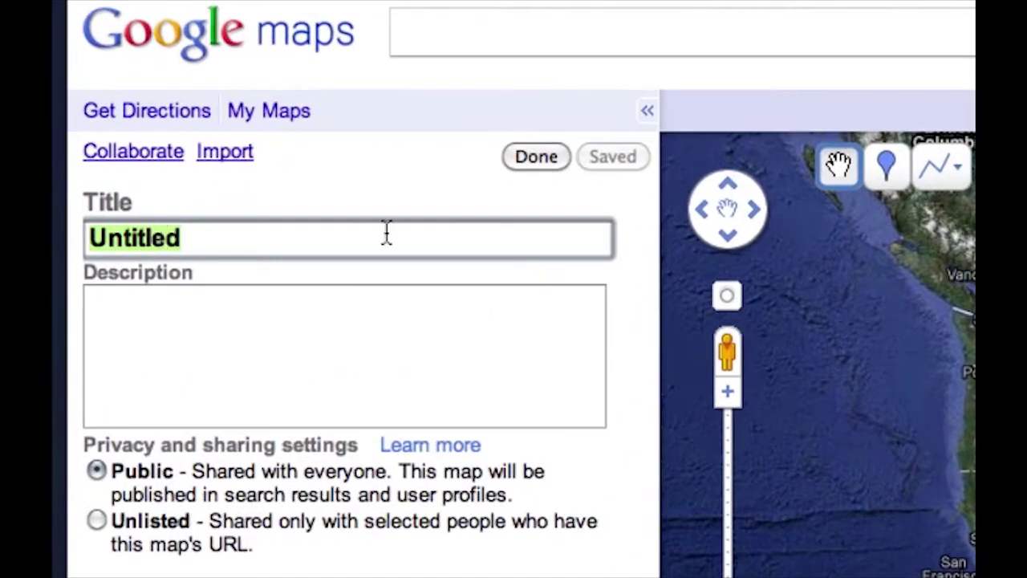
type("New")
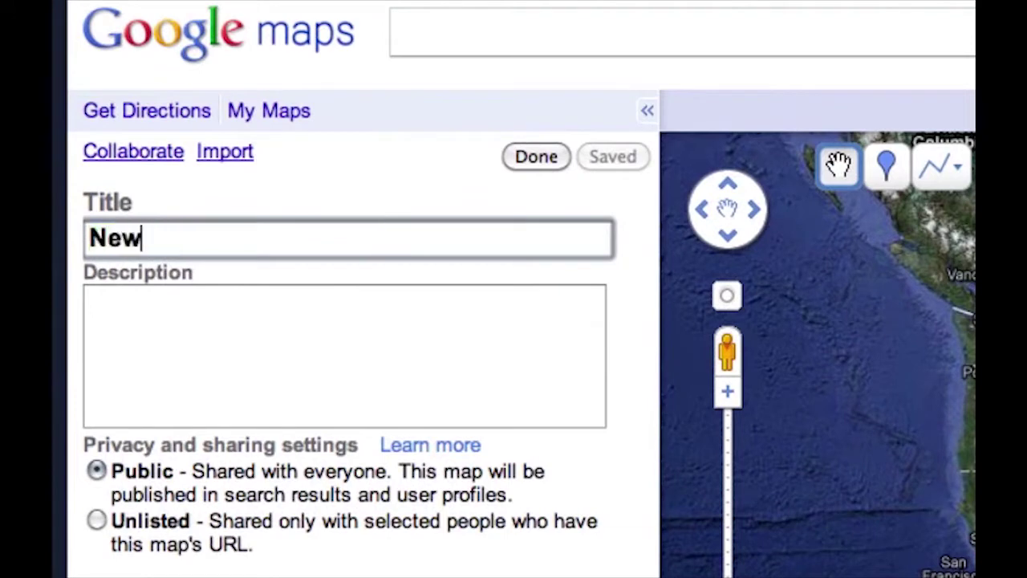
type(" York Giants Stadiums")
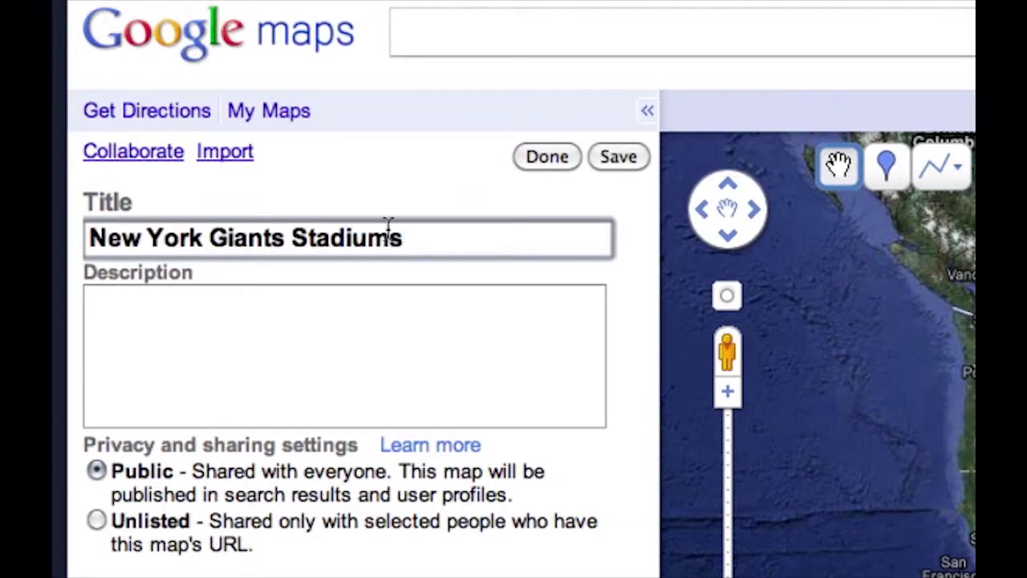
Step: Describe the map as "Stadiums the Giants have called home since 1925", save it and finish editing
left_click(304, 306)
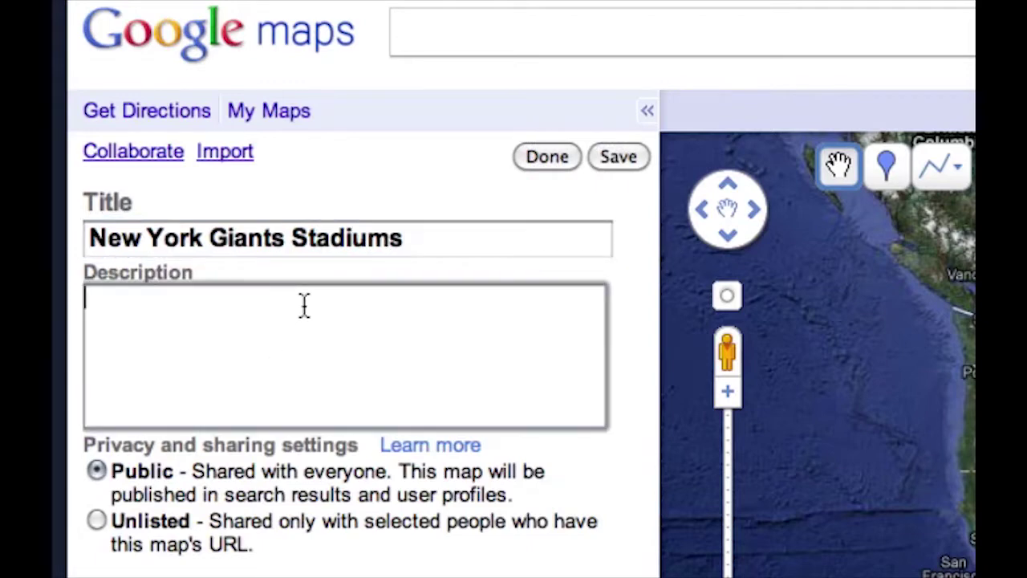
type("Stadi")
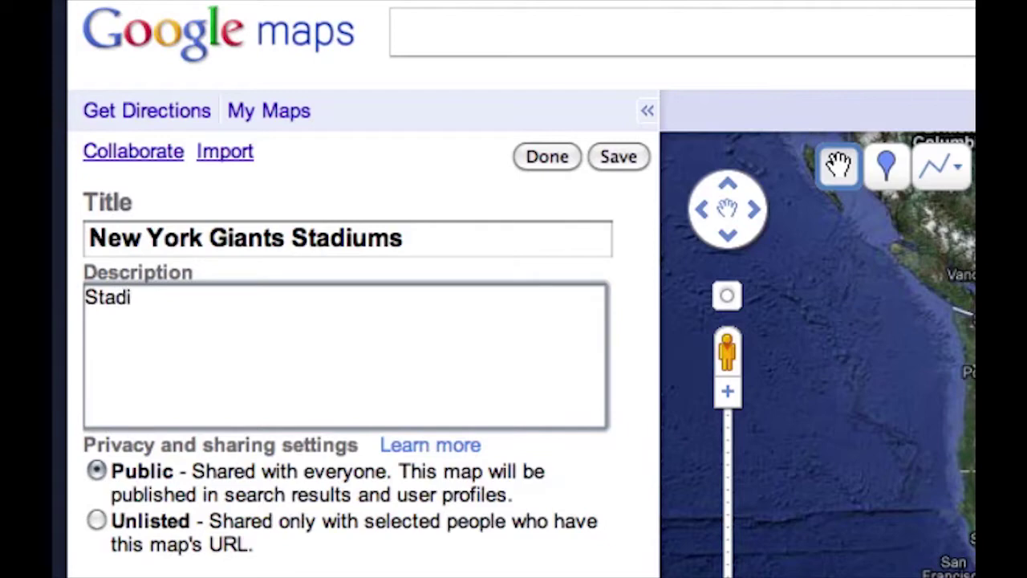
type("ums the G")
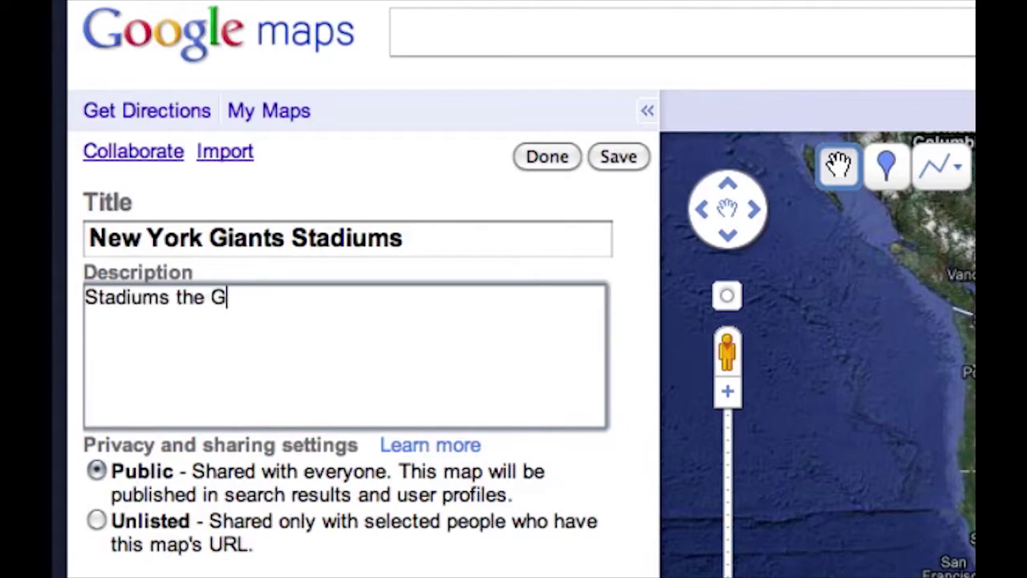
type("iants have calle")
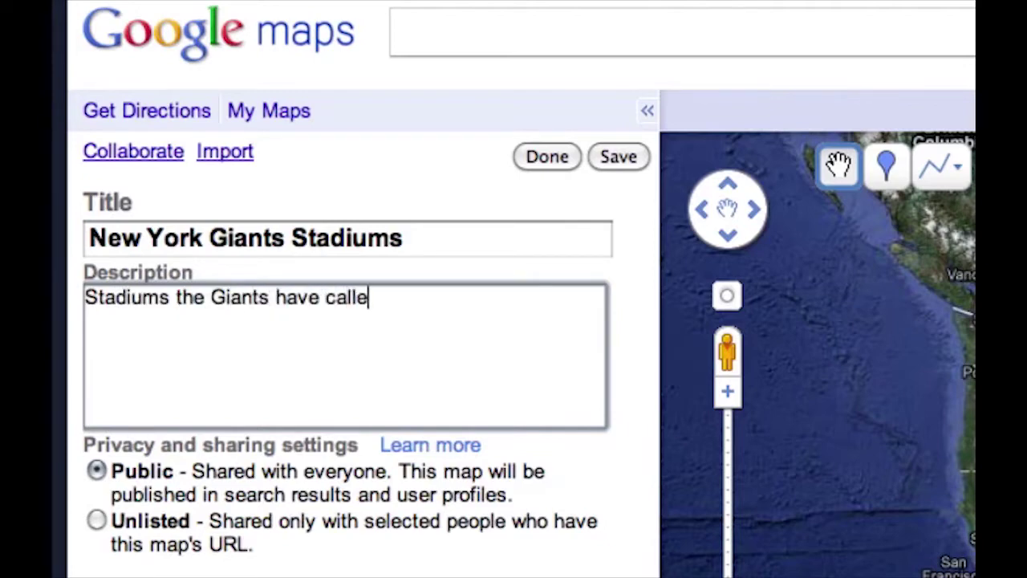
type("d home si")
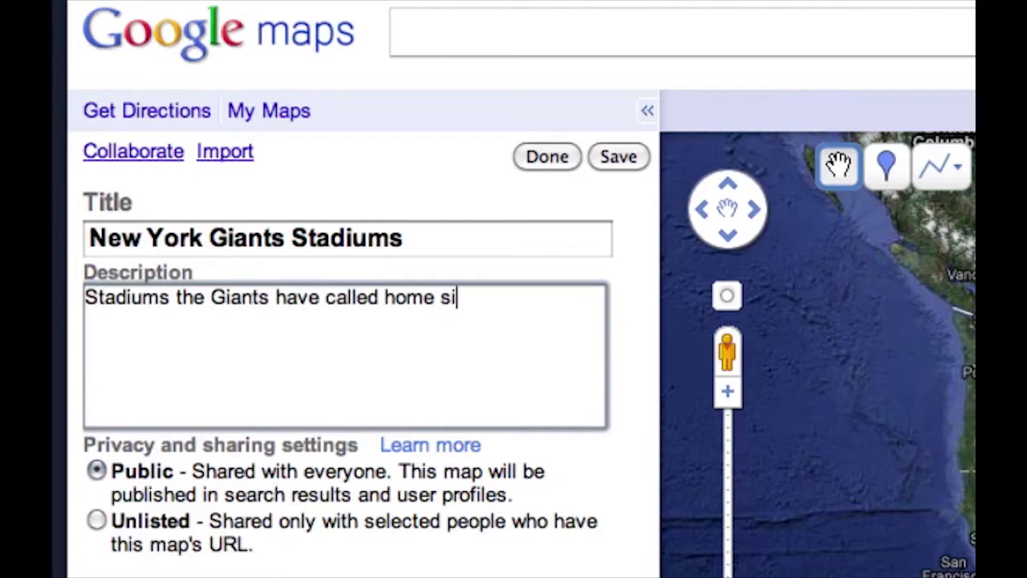
type("nce 1925")
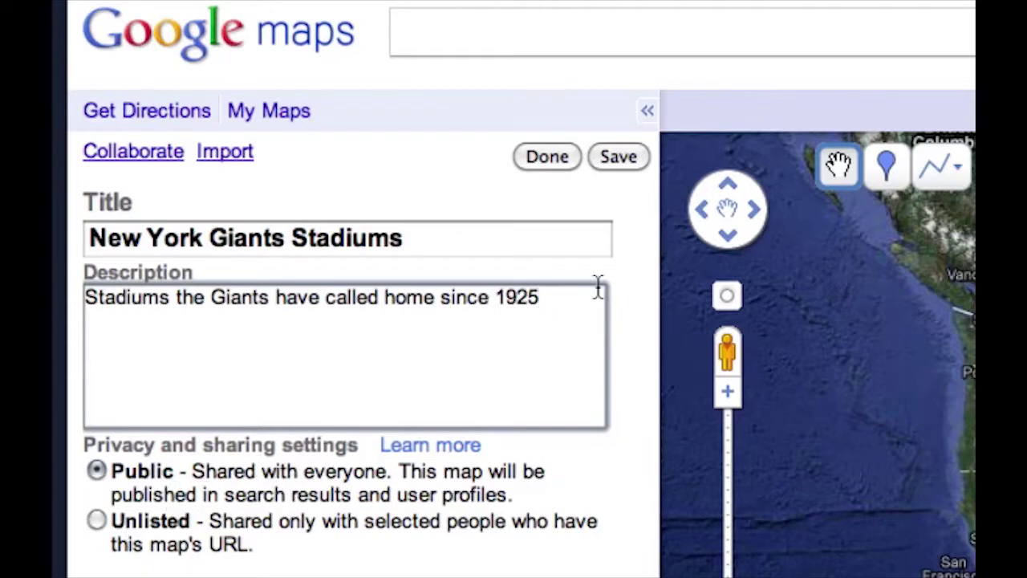
left_click(613, 157)
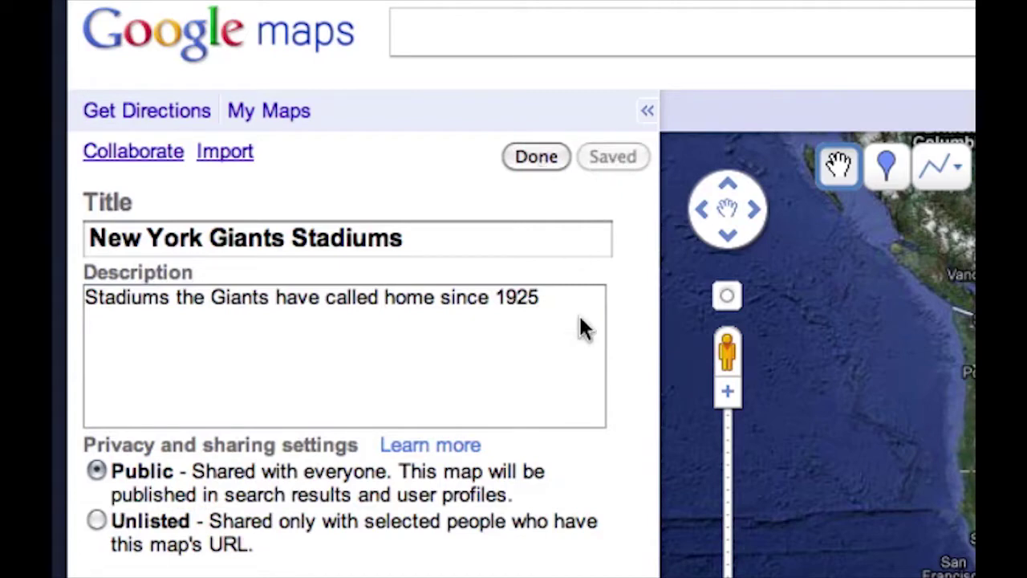
left_click(522, 158)
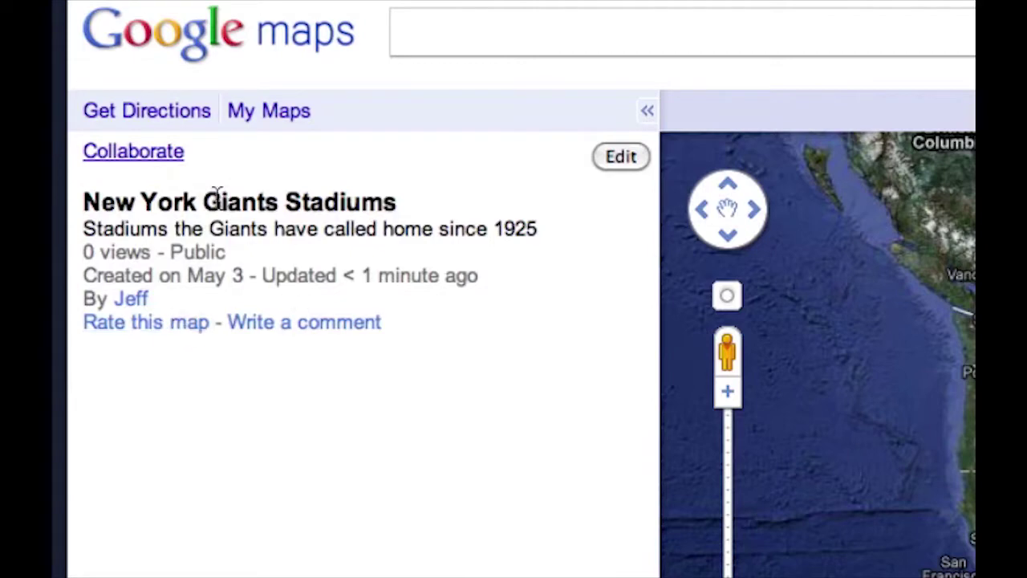
Step: Reopen the map for editing and locate Meadowlands Stadium in New Jersey on the satellite map
left_click(625, 156)
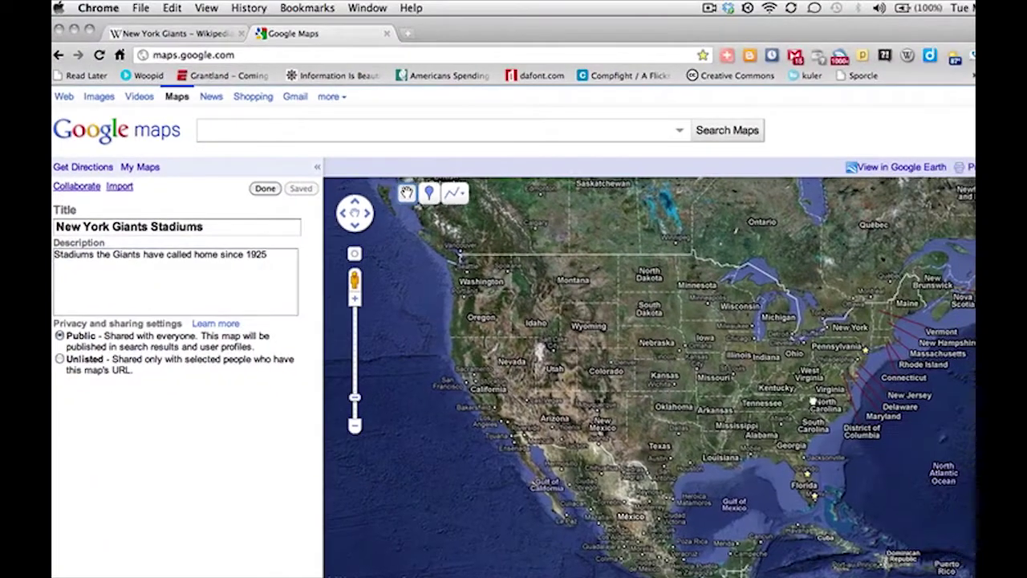
left_click_drag(813, 400, 608, 406)
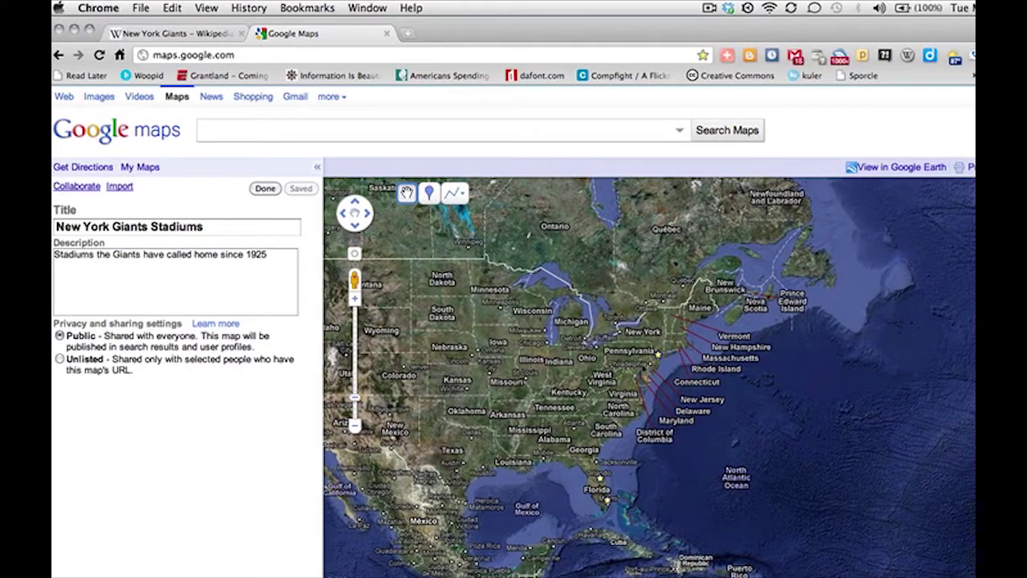
scroll(661, 369, "up", 1)
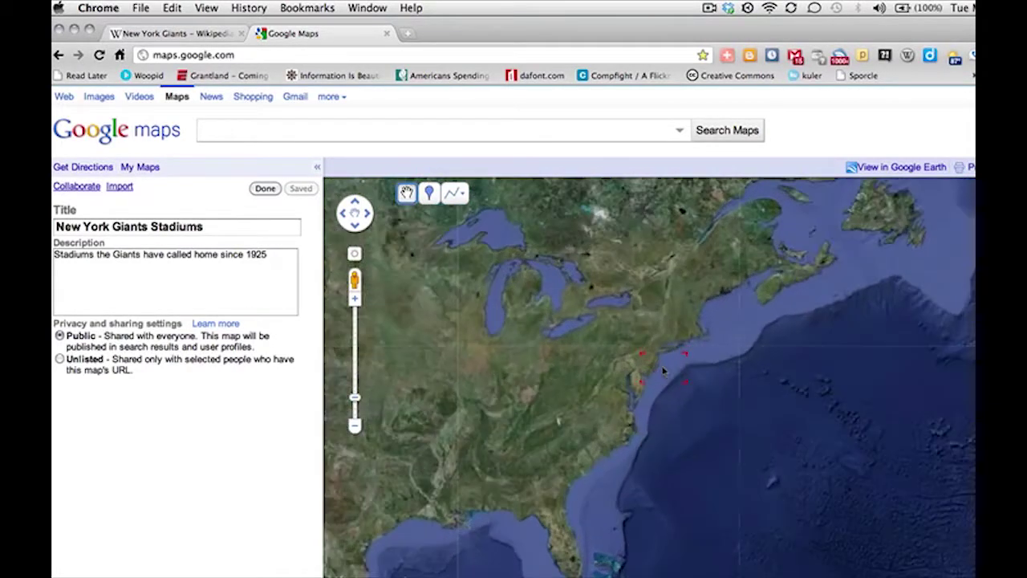
scroll(642, 369, "up", 3)
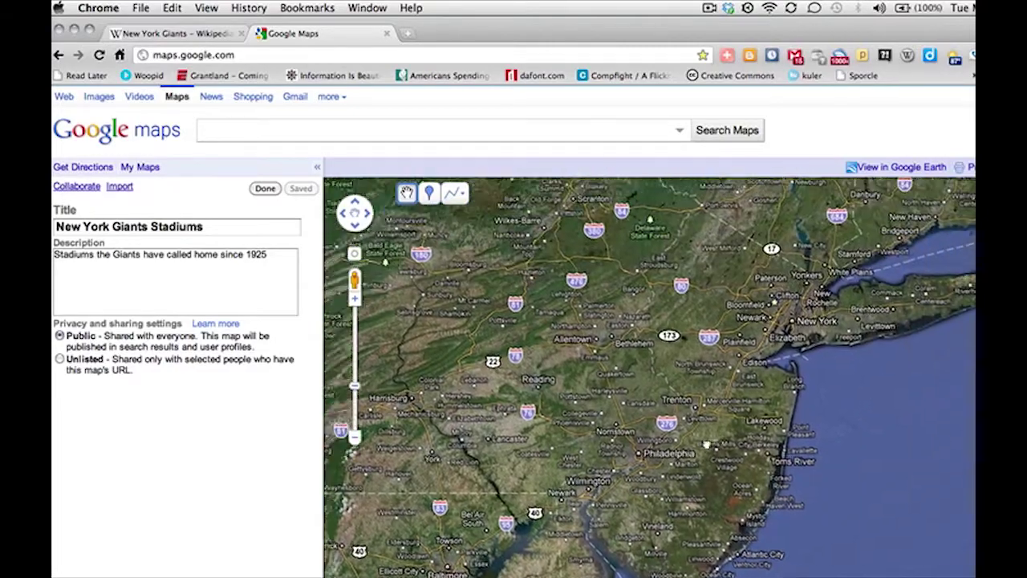
left_click_drag(707, 444, 615, 493)
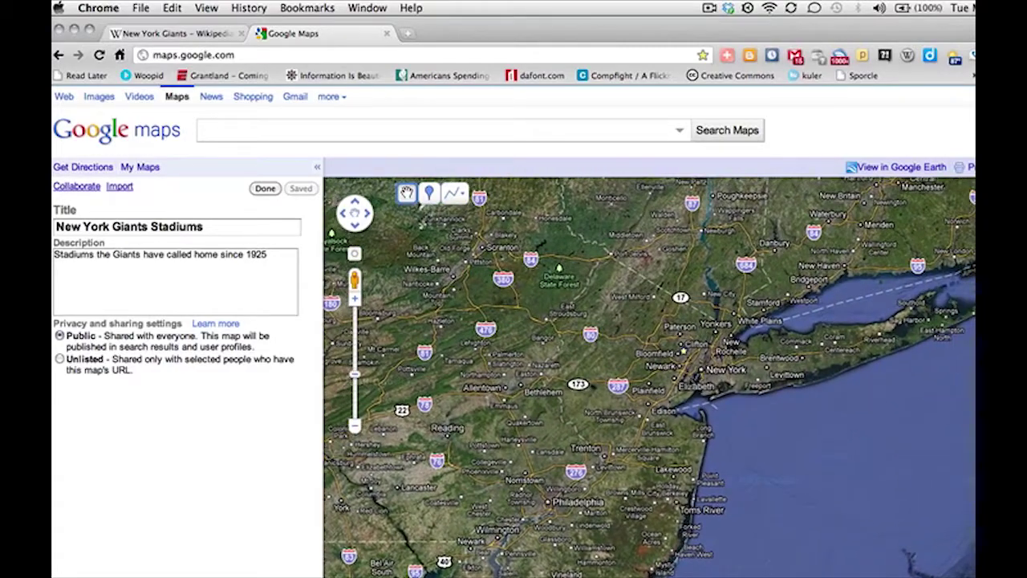
scroll(686, 379, "up", 1)
scroll(682, 357, "up", 3)
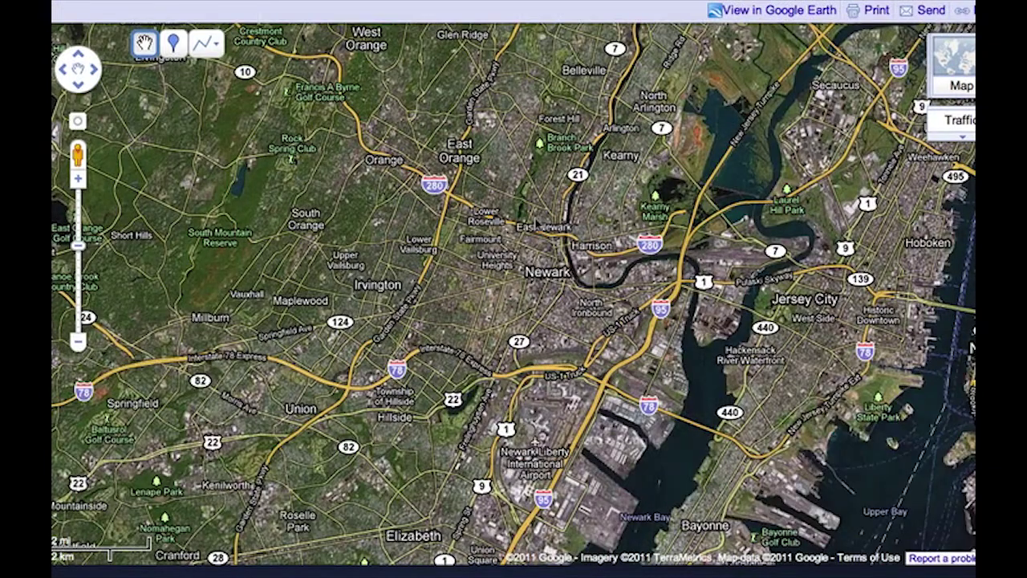
scroll(537, 225, "up", 1)
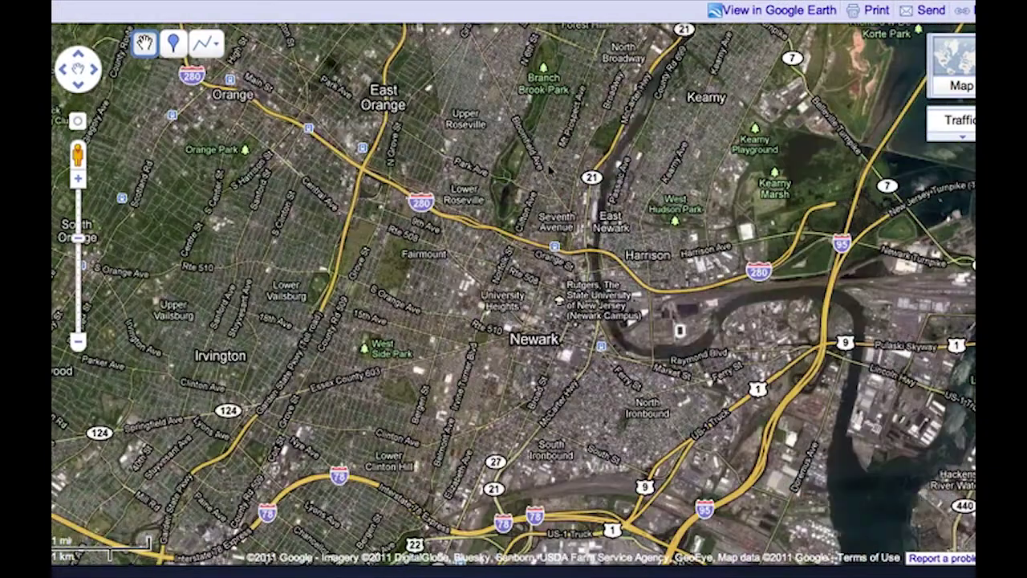
left_click_drag(551, 213, 432, 421)
left_click_drag(507, 209, 348, 390)
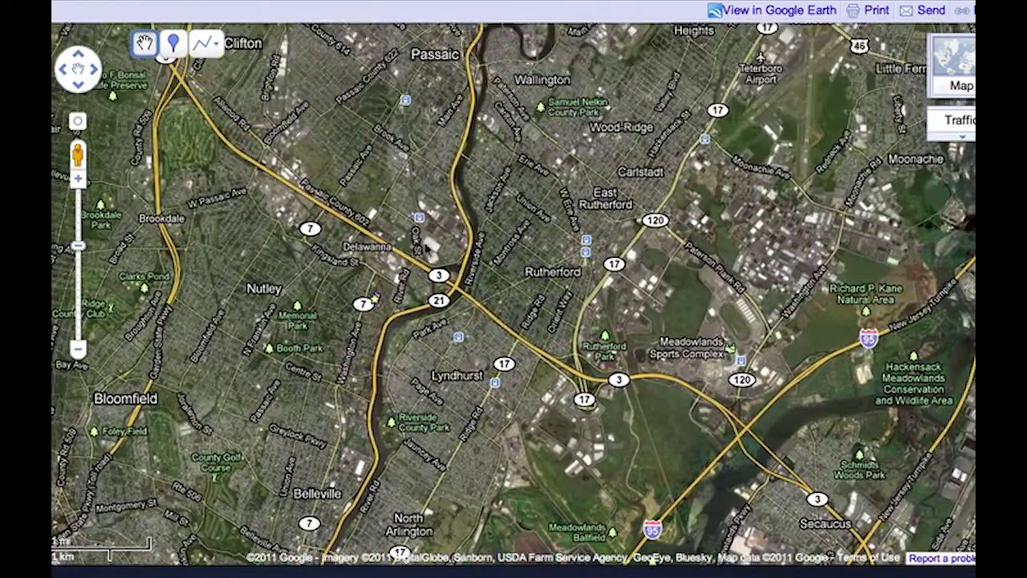
left_click_drag(501, 319, 477, 306)
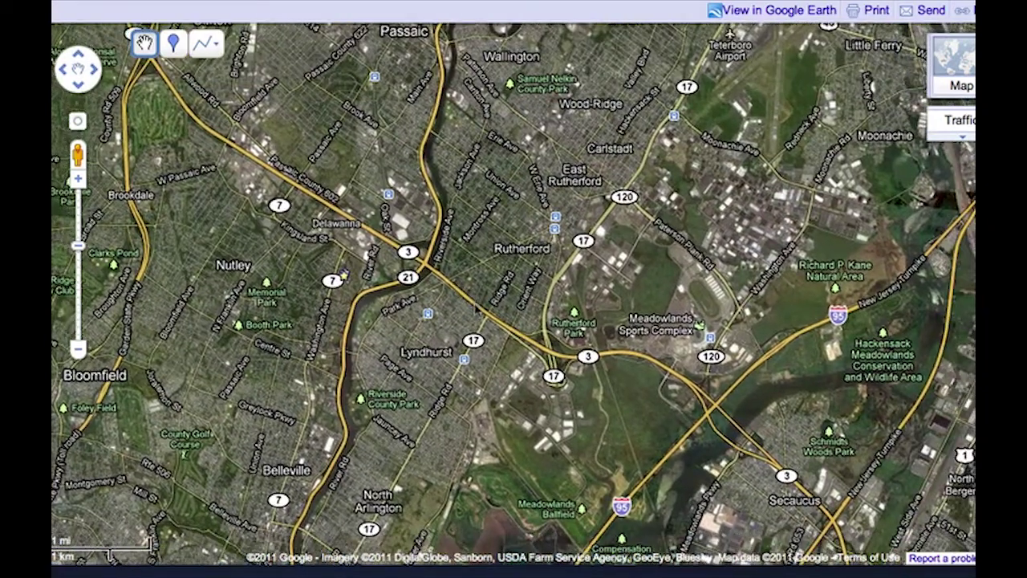
scroll(459, 286, "up", 1)
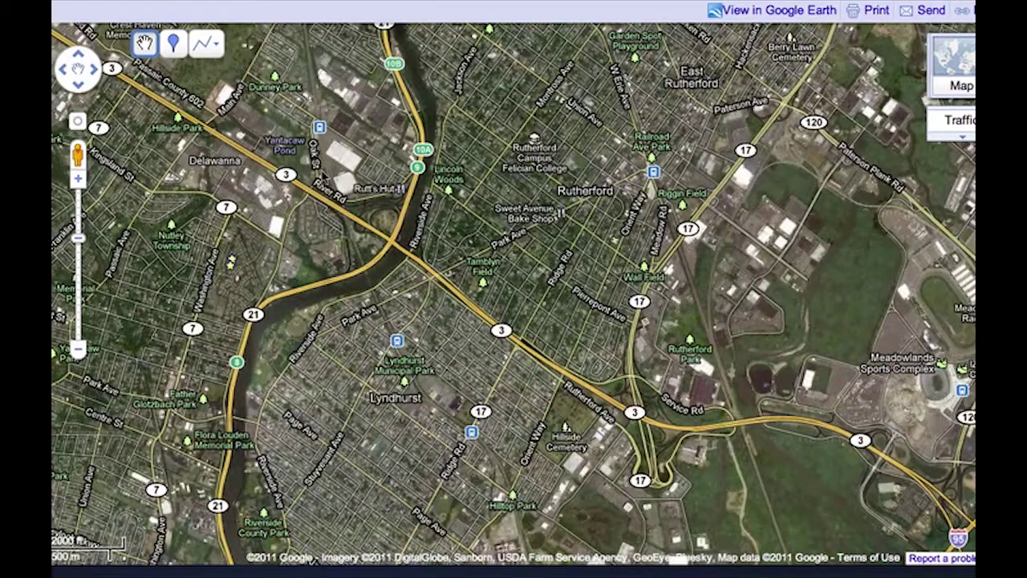
left_click_drag(541, 344, 140, 215)
double_click(542, 344)
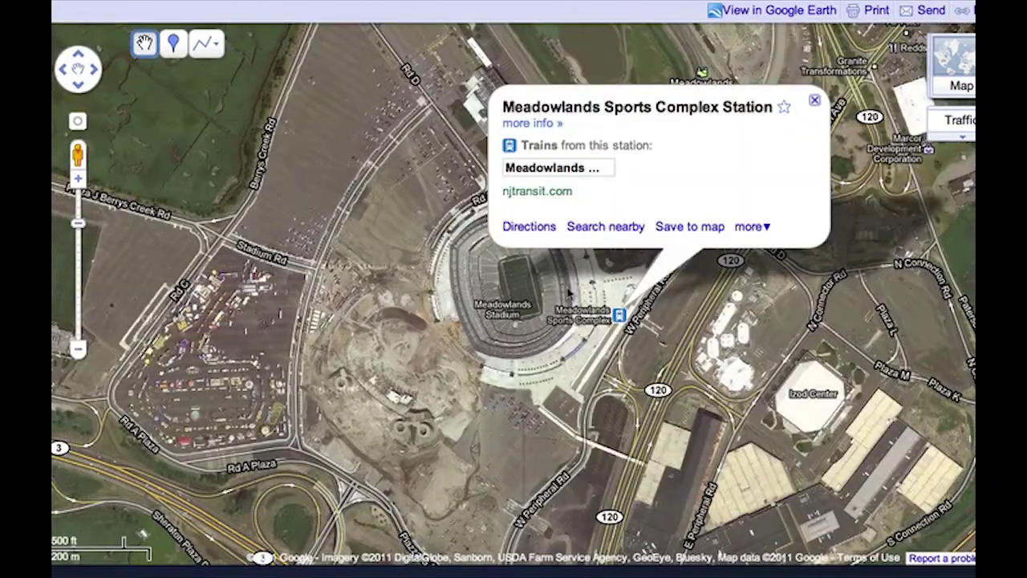
left_click(815, 102)
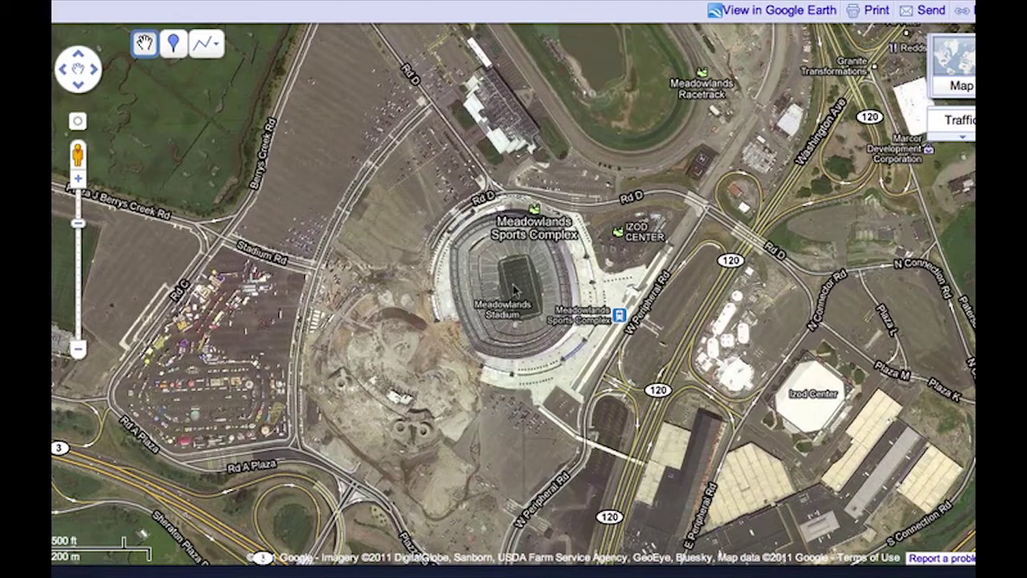
Step: Place a placemark on the Meadowlands Stadium field, titled "Meadowlands Stadium" with the description "Years: 2009-Present"
left_click(172, 43)
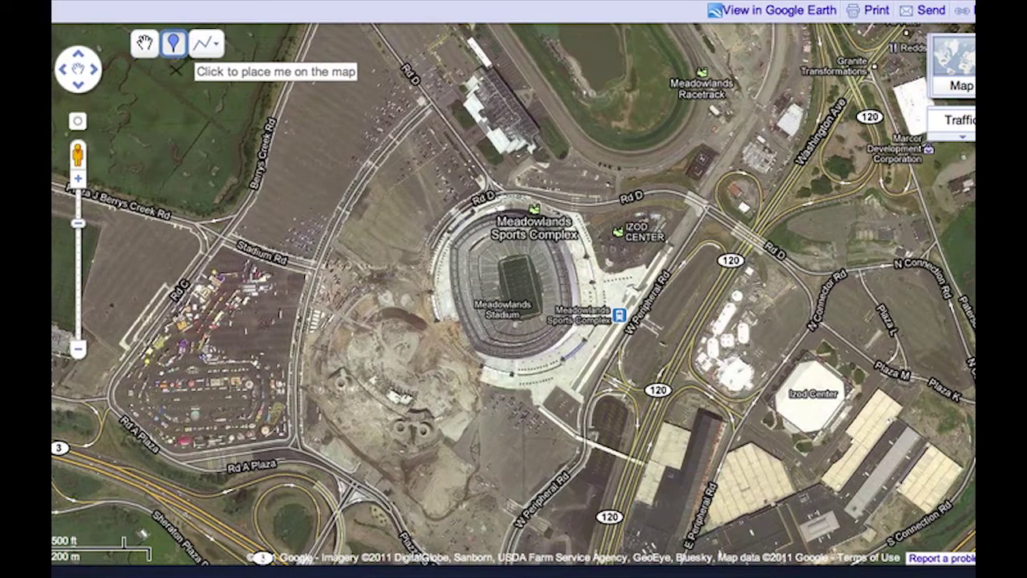
left_click(517, 283)
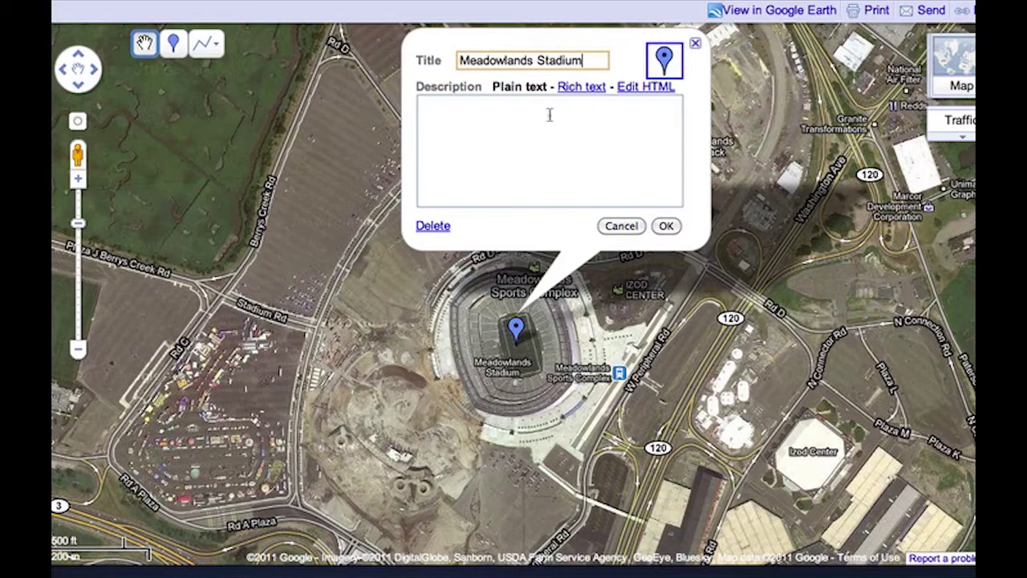
left_click(471, 115)
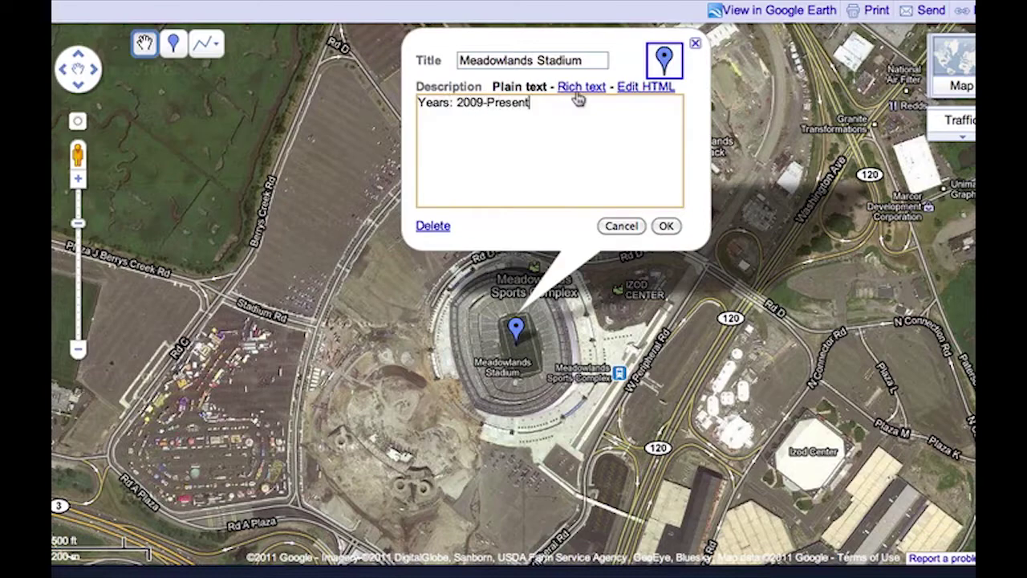
Step: Compare the placemark description in the HTML, rich text and plain text editing modes
left_click(643, 87)
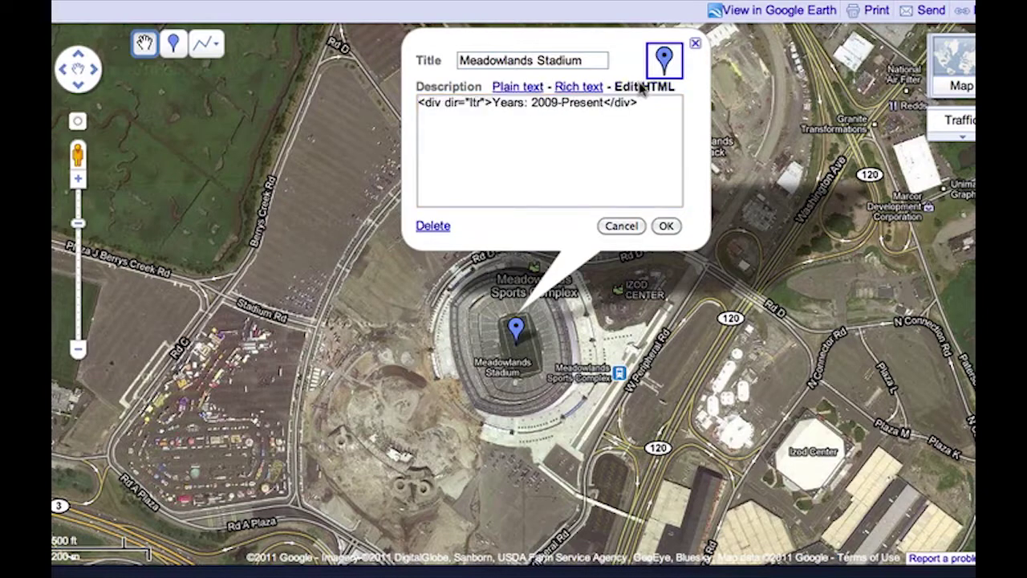
left_click(586, 88)
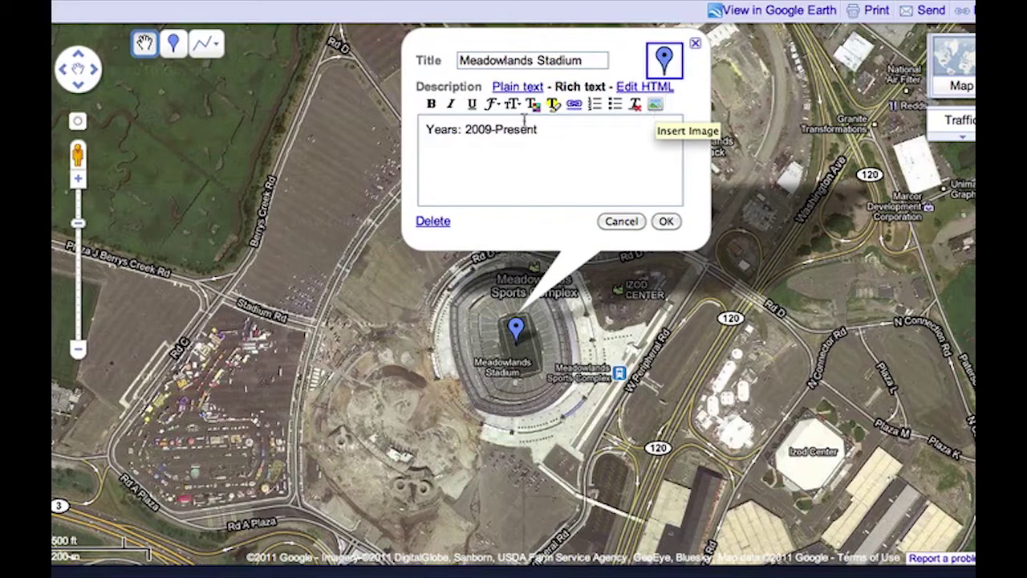
left_click(530, 87)
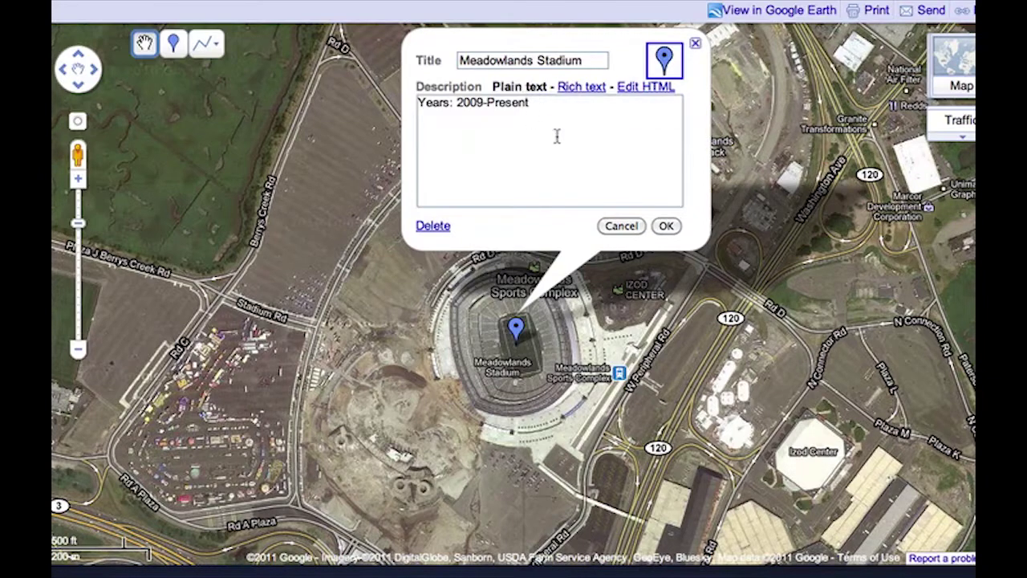
left_click(652, 89)
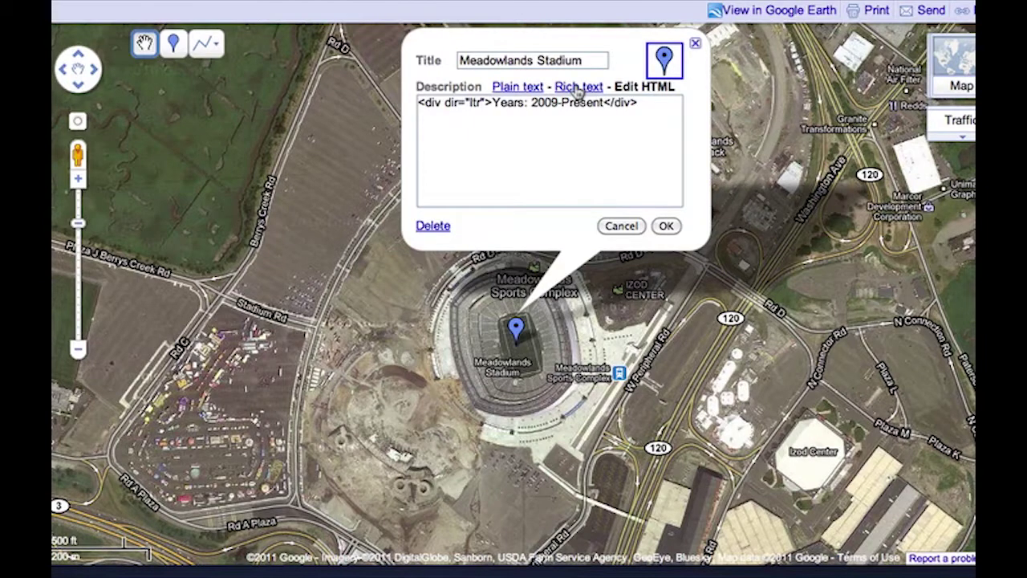
Step: Return the Meadowlands Stadium description to plain text editing, accept the placemark and save the map
left_click(518, 89)
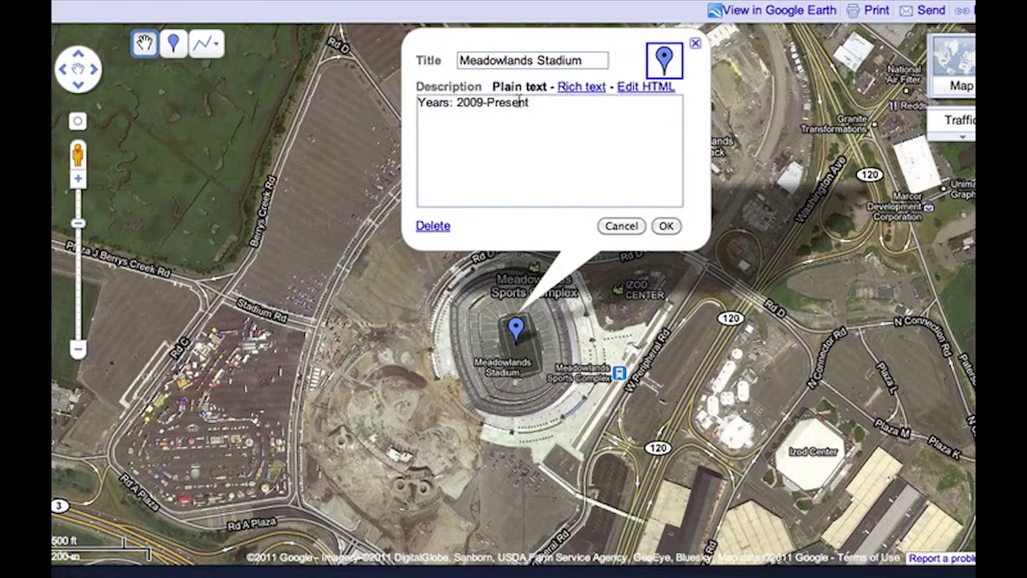
left_click(666, 227)
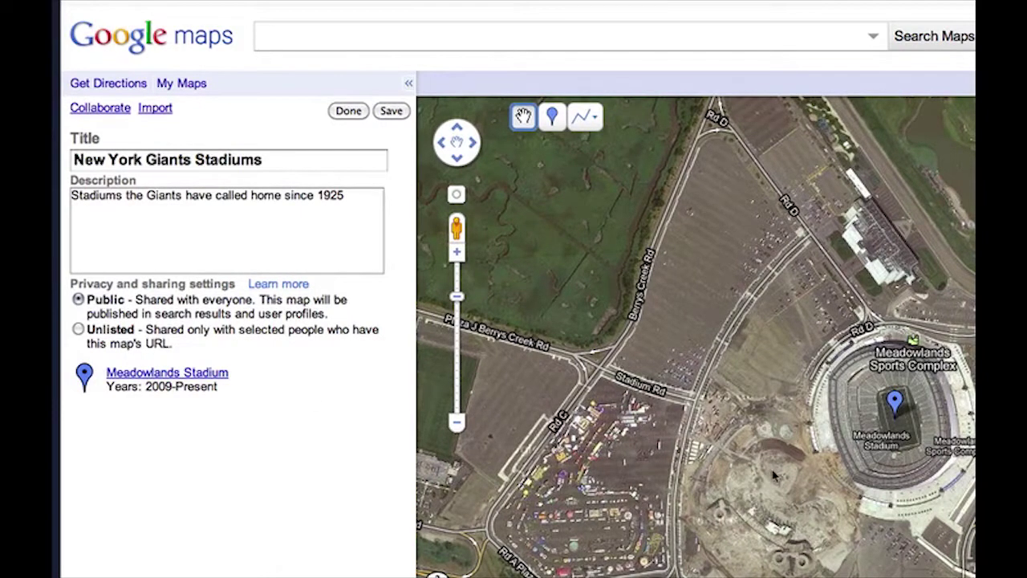
left_click(392, 110)
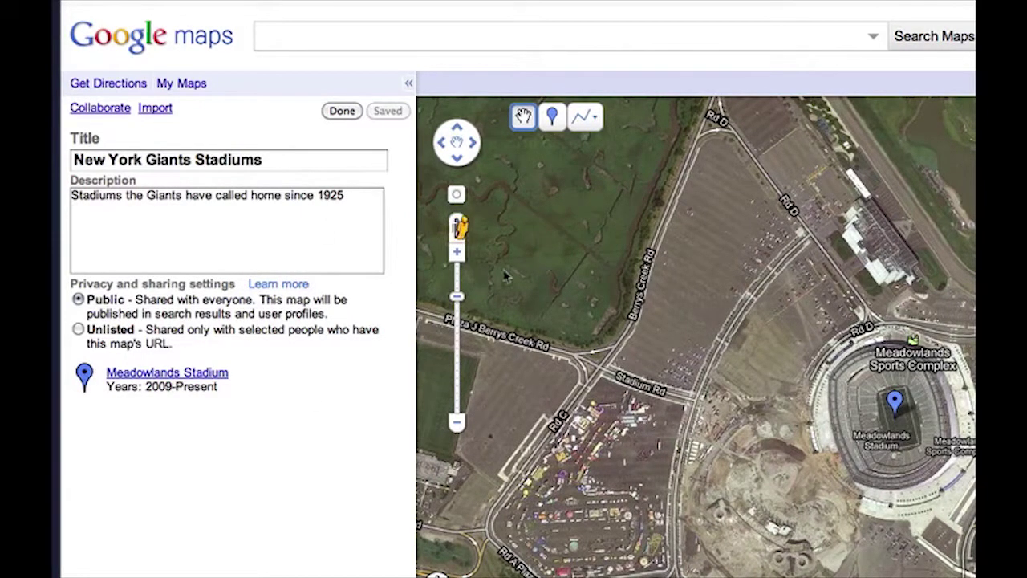
Step: Place a placemark titled "Giants Stadium" with description "Years: 1976-2009" on the cleared site southwest of Meadowlands Stadium and save the map
left_click_drag(660, 392, 748, 278)
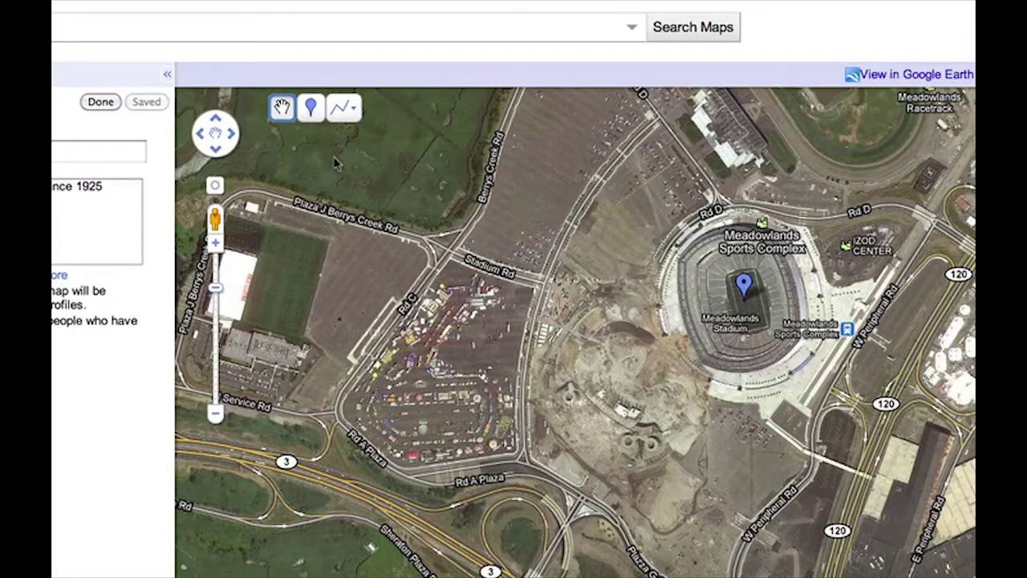
left_click(312, 109)
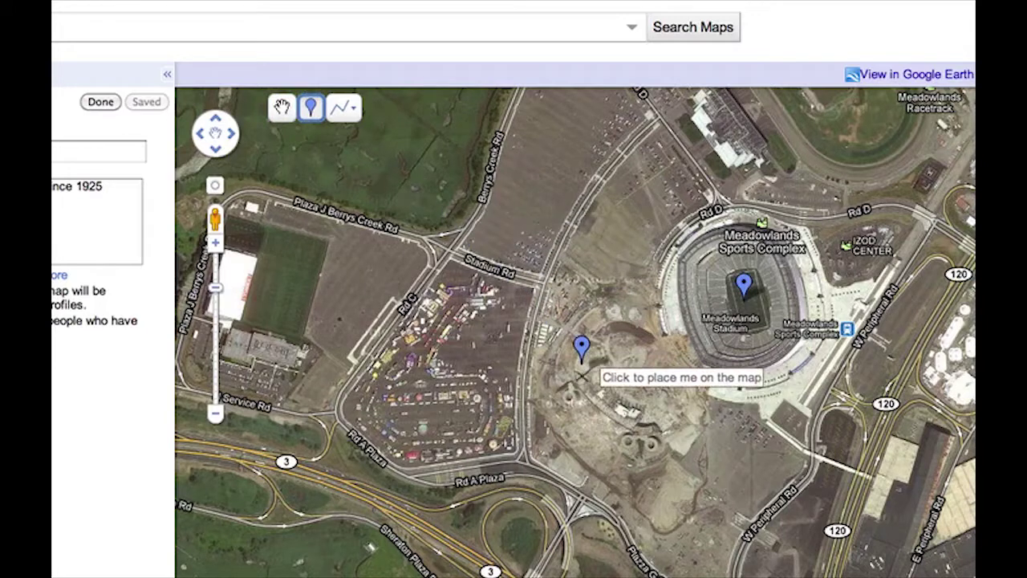
left_click(632, 387)
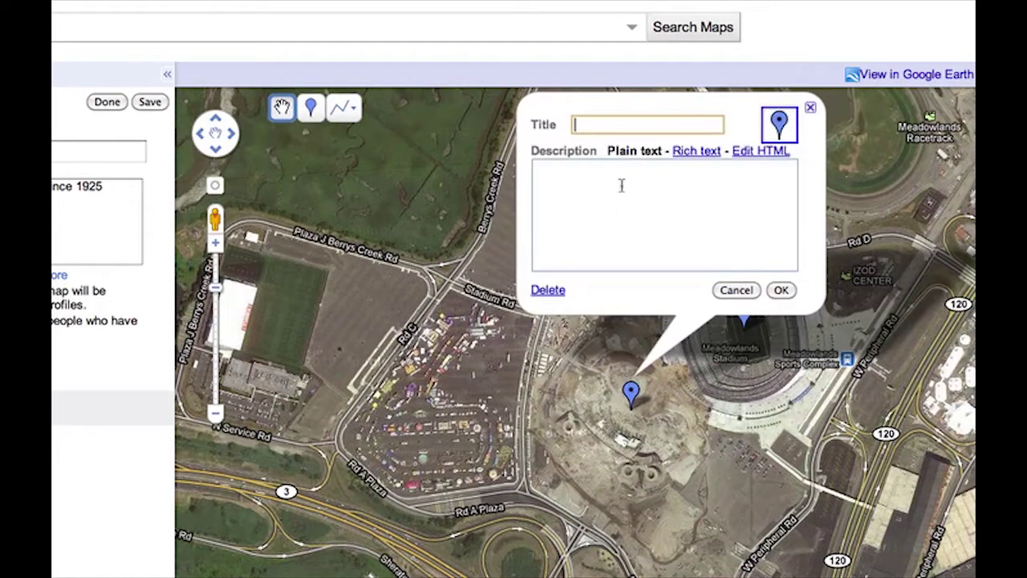
type("Giants Stadium")
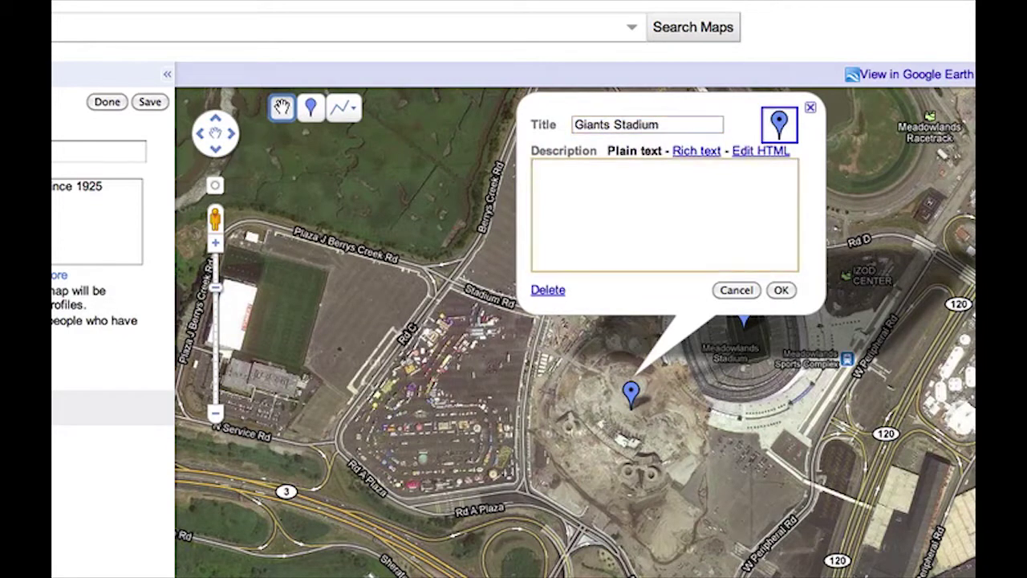
type("Years: 1976-2008")
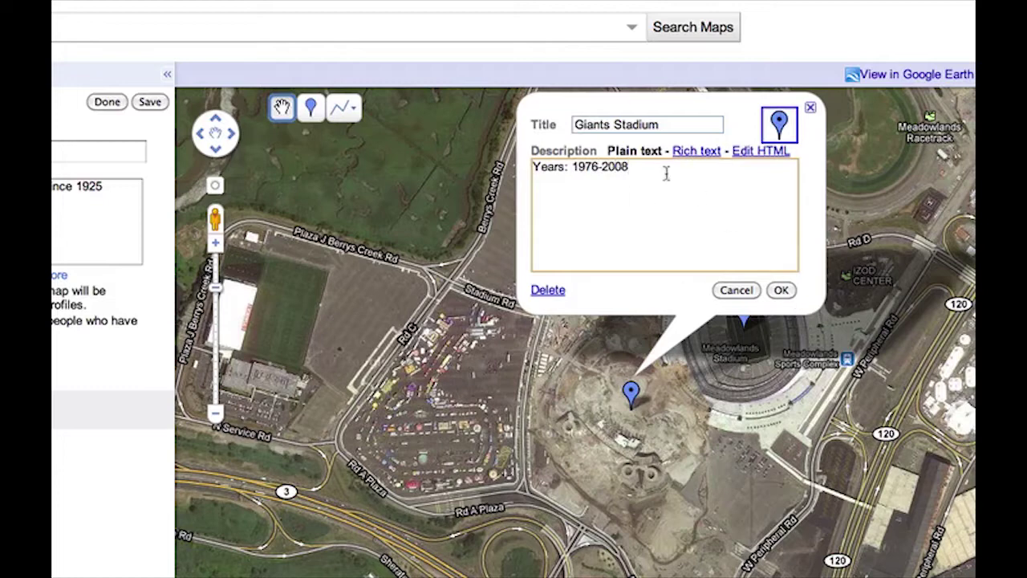
key("BackSpace")
type("9")
left_click(781, 290)
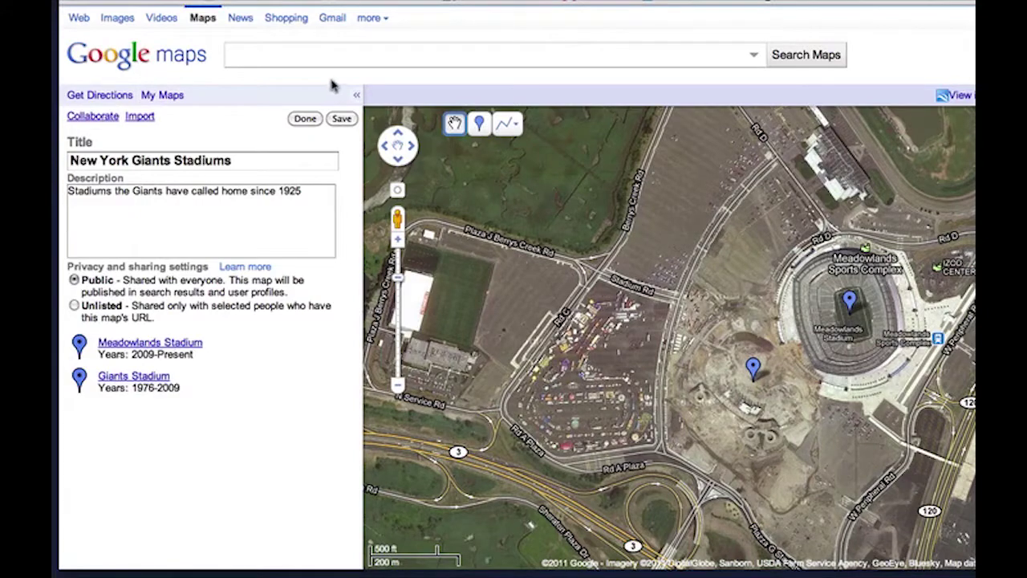
left_click(354, 119)
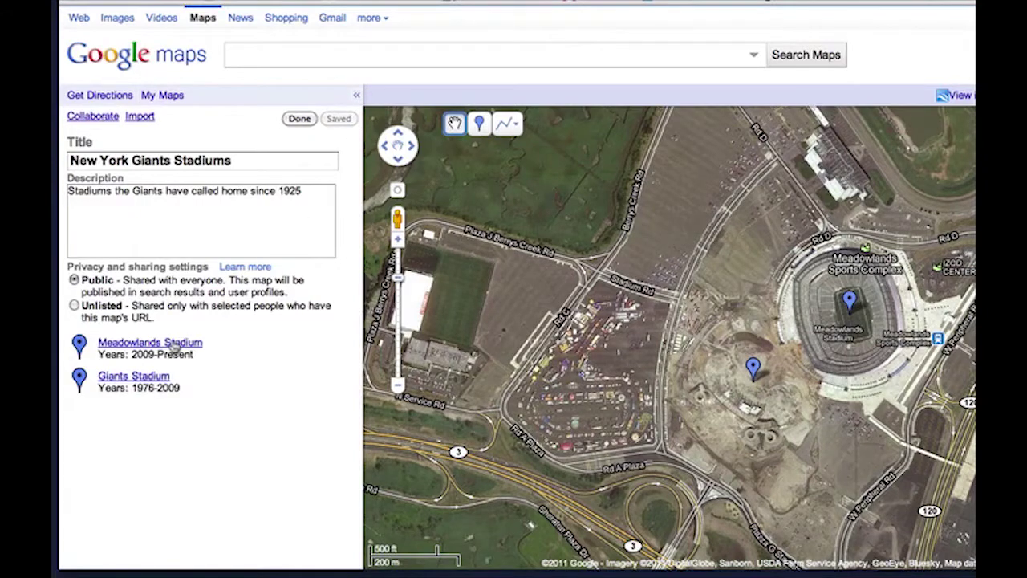
Step: Change the Meadowlands Stadium placemark description to "Years: 2010-Present"
left_click(183, 345)
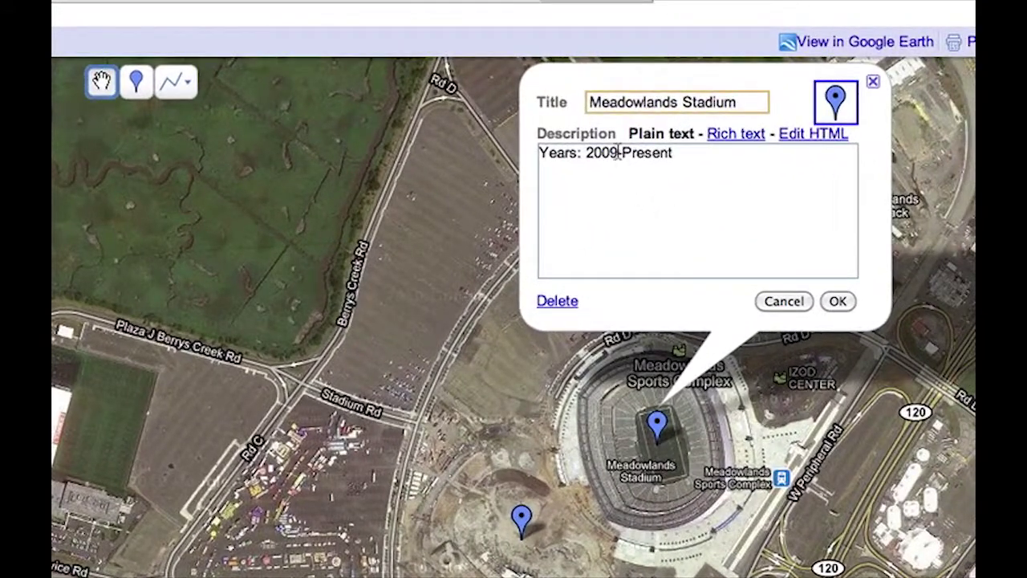
left_click(618, 153)
key("BackSpace")
key("BackSpace")
type("10-Present")
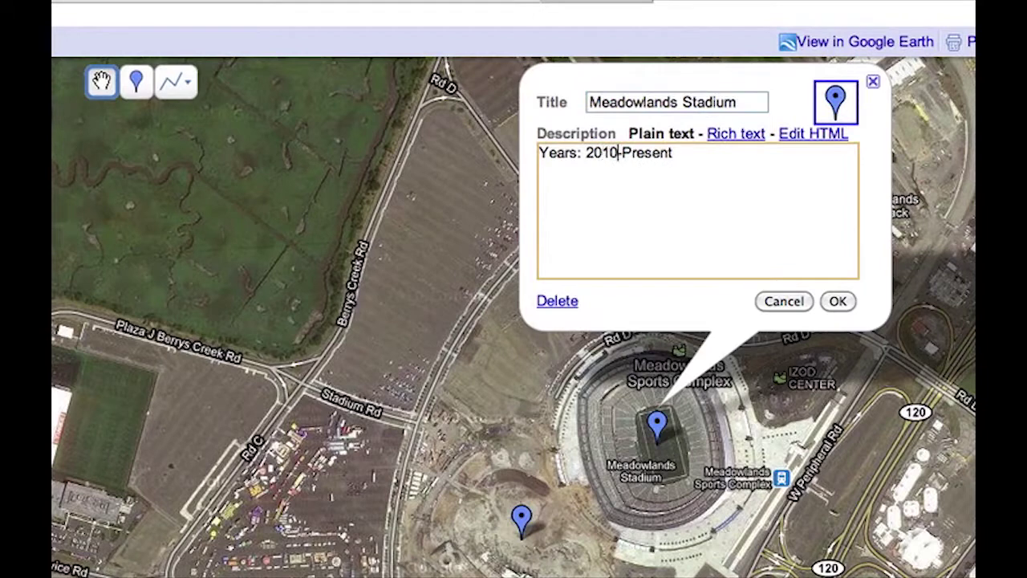
left_click(840, 302)
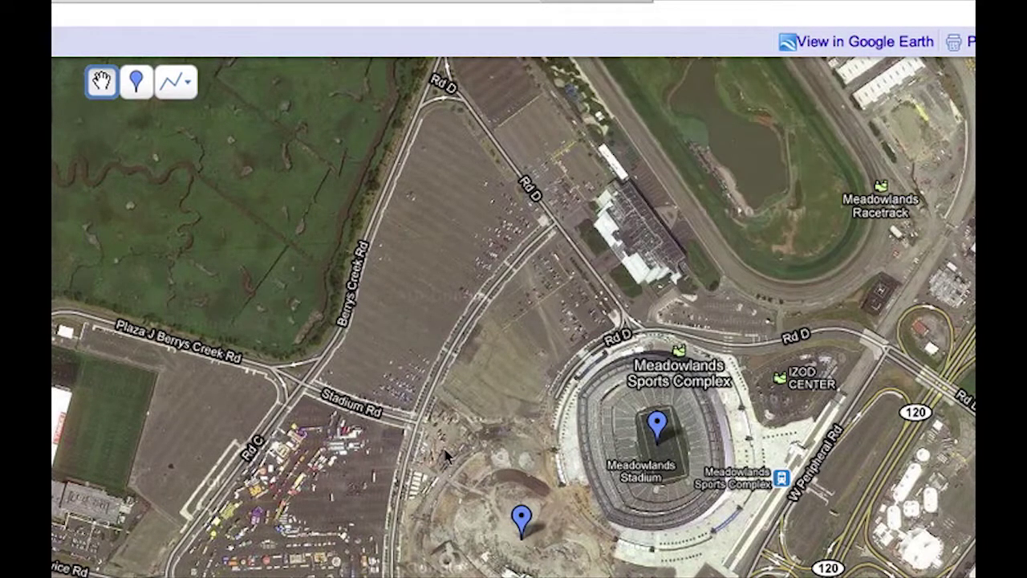
Step: Locate the parking lot beside Citi Field in Queens on the satellite map
mouse_move(389, 504)
left_mouse_down()
mouse_move(321, 362)
mouse_move(289, 323)
left_mouse_up()
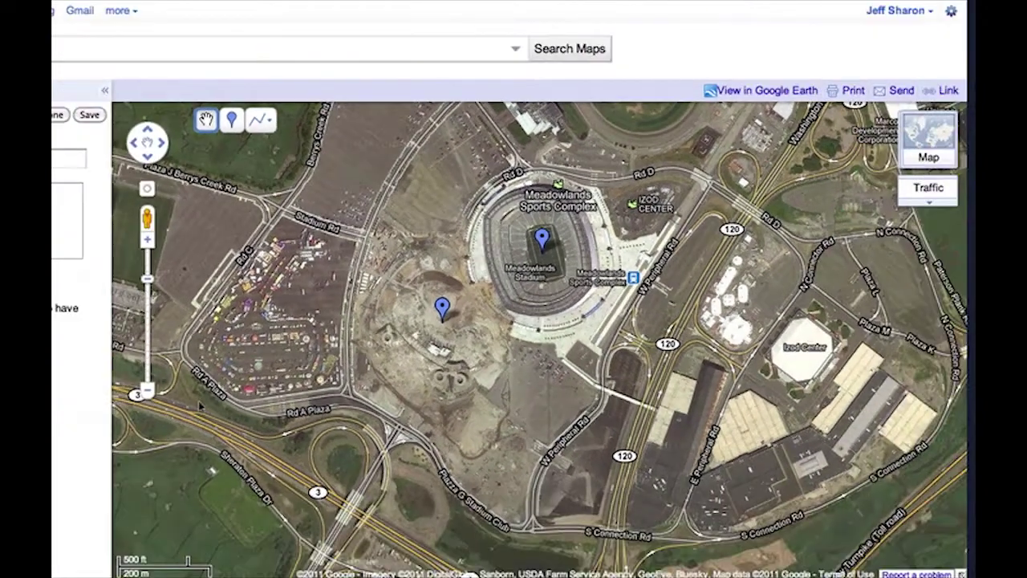
left_click(147, 392)
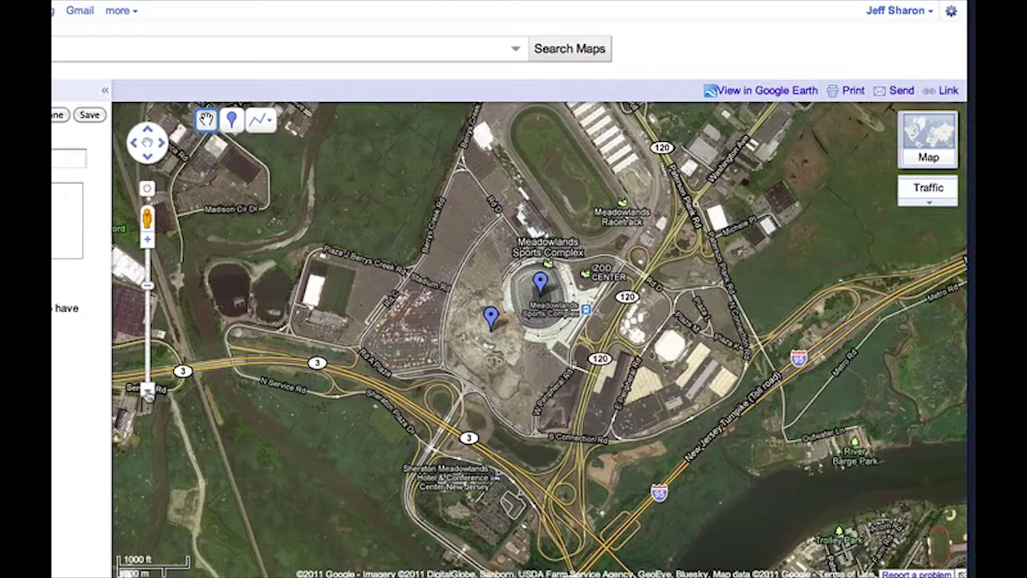
left_click(147, 391)
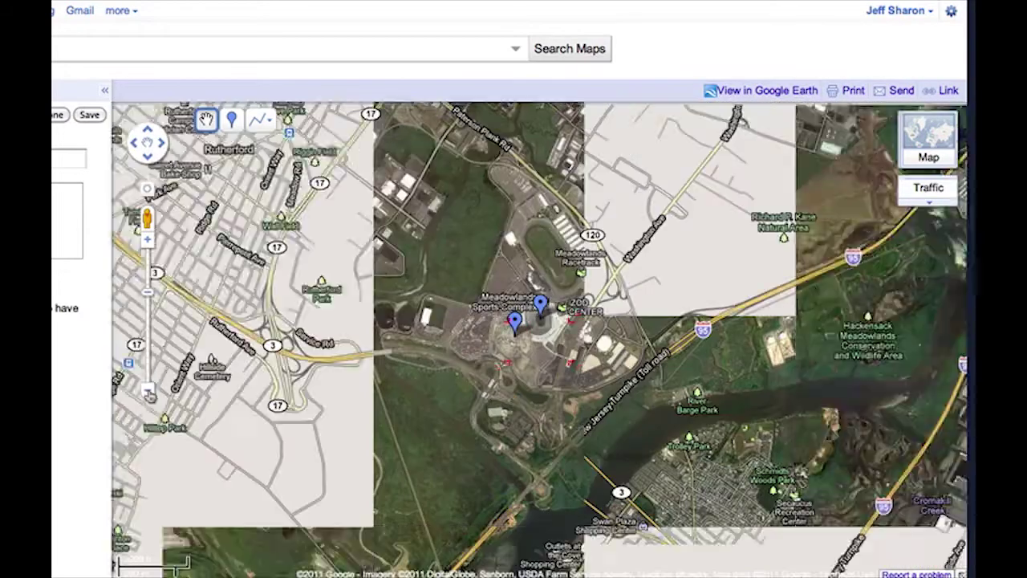
left_click_drag(700, 437, 341, 235)
left_click_drag(719, 433, 201, 154)
left_click_drag(684, 444, 396, 148)
left_click_drag(754, 397, 287, 302)
left_click_drag(763, 342, 177, 434)
left_click_drag(722, 377, 626, 390)
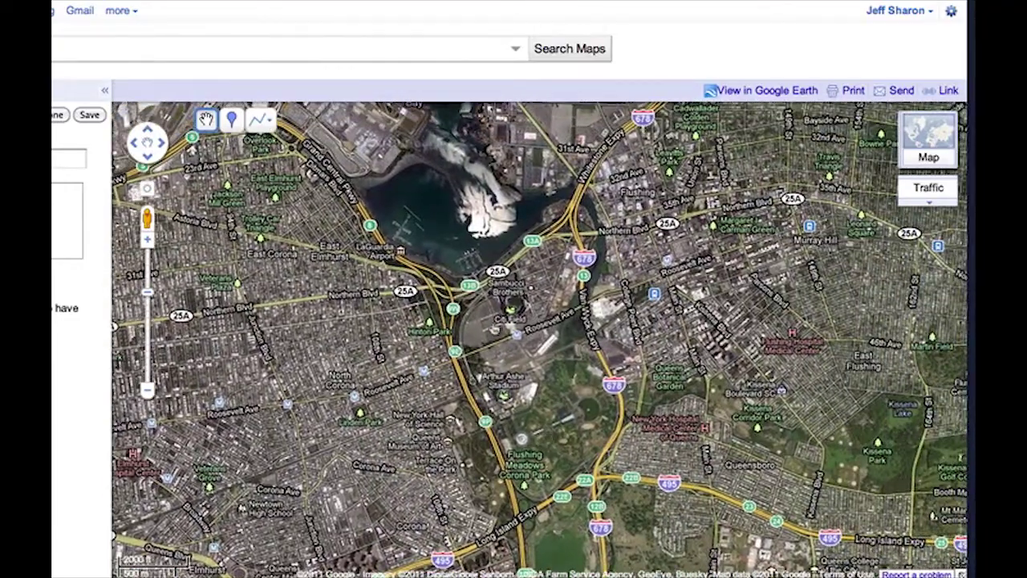
scroll(491, 329, "up", 1)
scroll(486, 328, "up", 1)
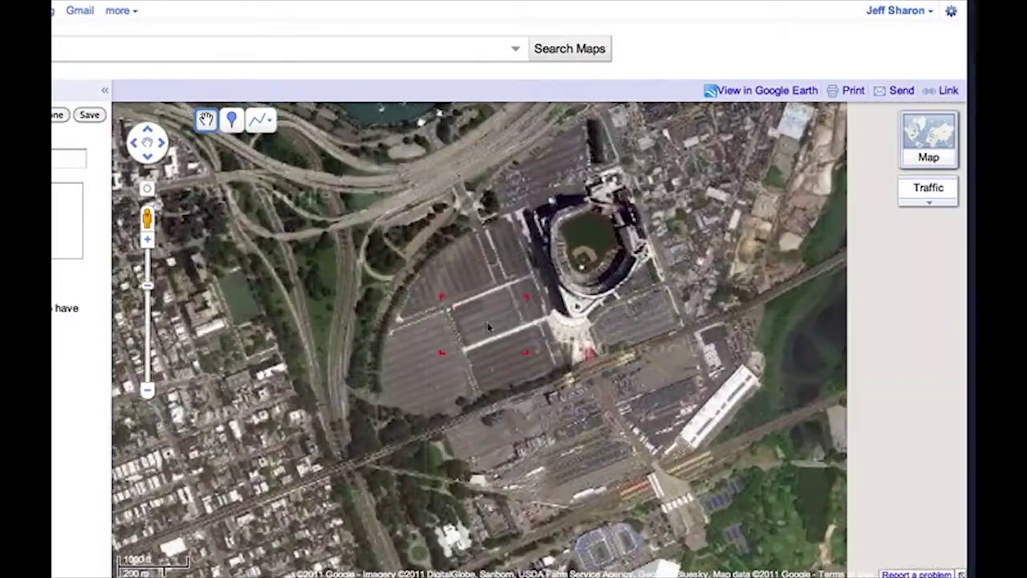
scroll(497, 310, "up", 1)
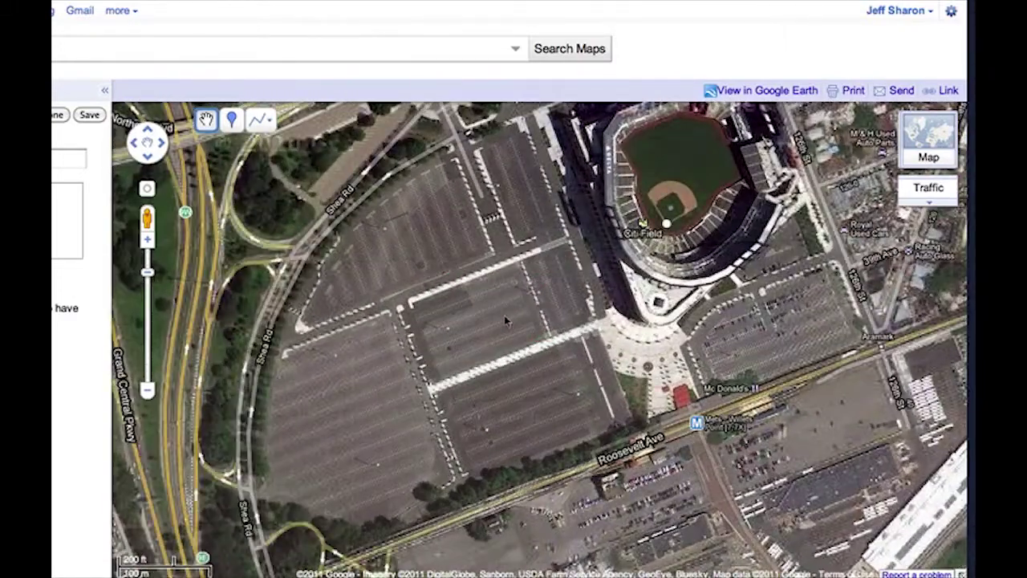
Step: Place a placemark on the parking lot beside Citi Field, titled "Shea Stadium" with the description "Years: 1975"
left_click(232, 120)
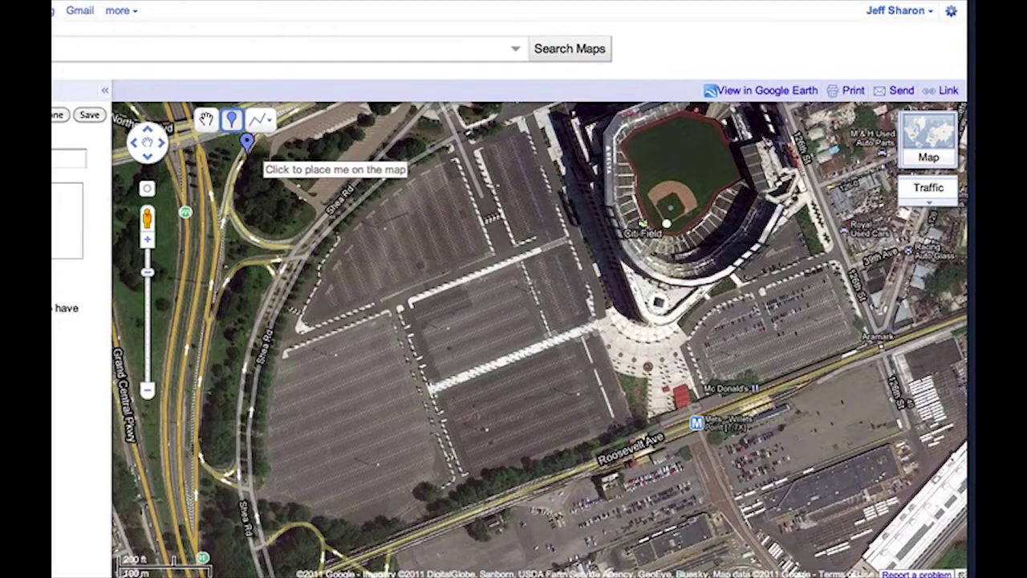
left_click(458, 315)
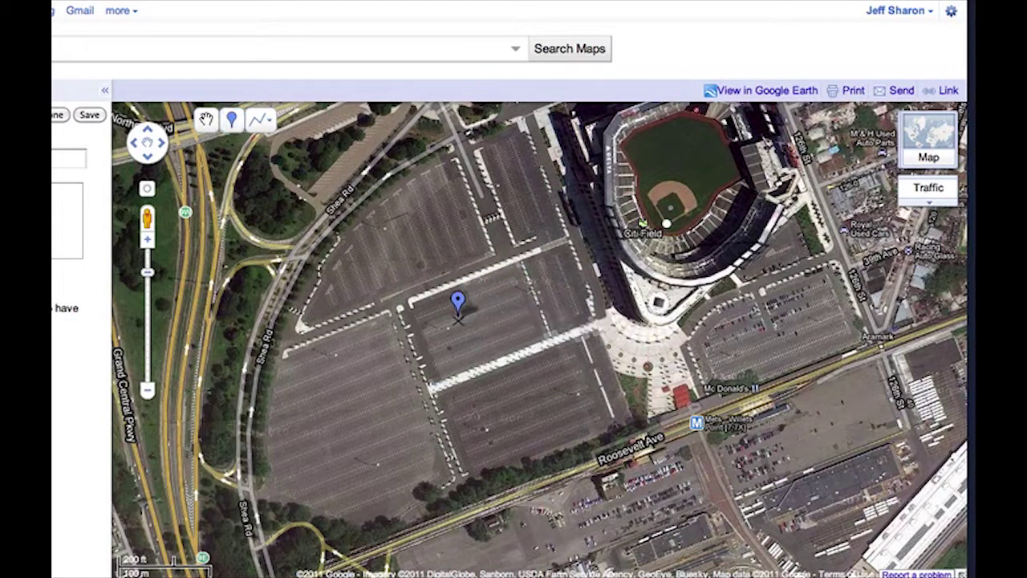
type("Shea Stadium")
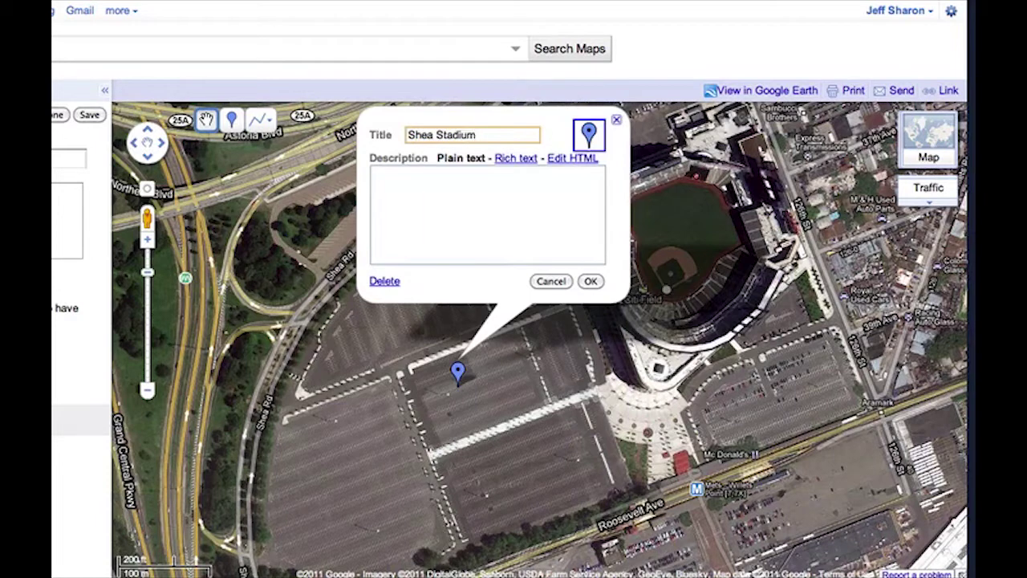
key("Tab")
type("Years")
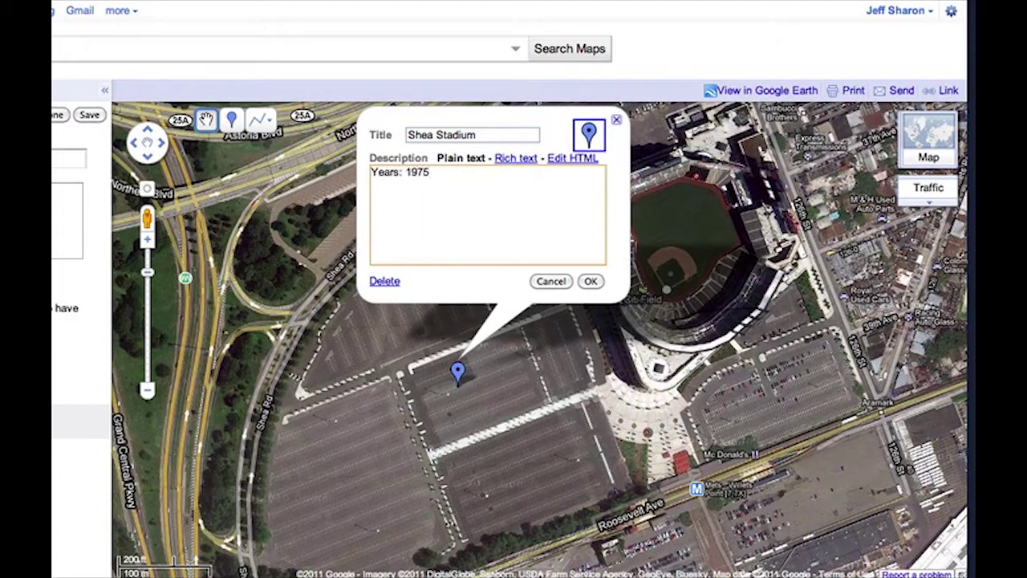
left_click(590, 281)
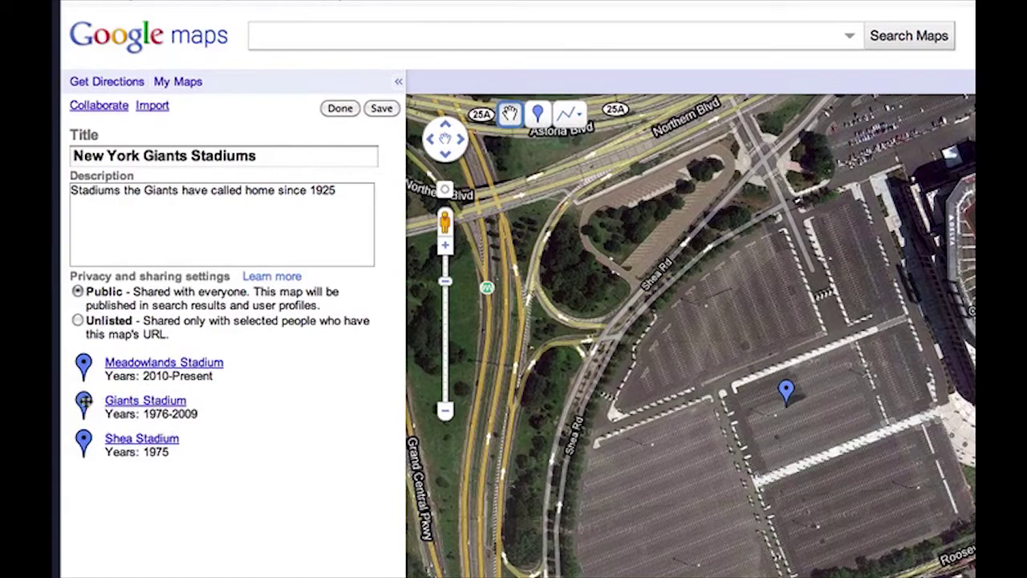
Step: Save the map with its three stadium placemarks and finish editing
mouse_move(84, 402)
left_mouse_down()
mouse_move(85, 452)
mouse_move(91, 397)
left_mouse_up()
left_click(381, 107)
left_click(334, 108)
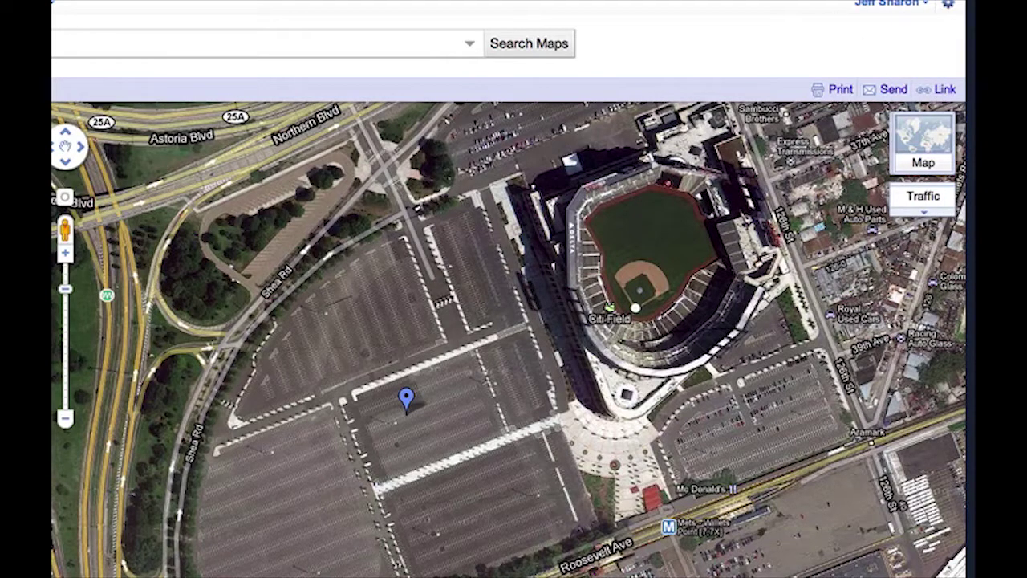
Step: Show the map's link and embed HTML, and open the customization and preview of the embedded map
left_click(941, 89)
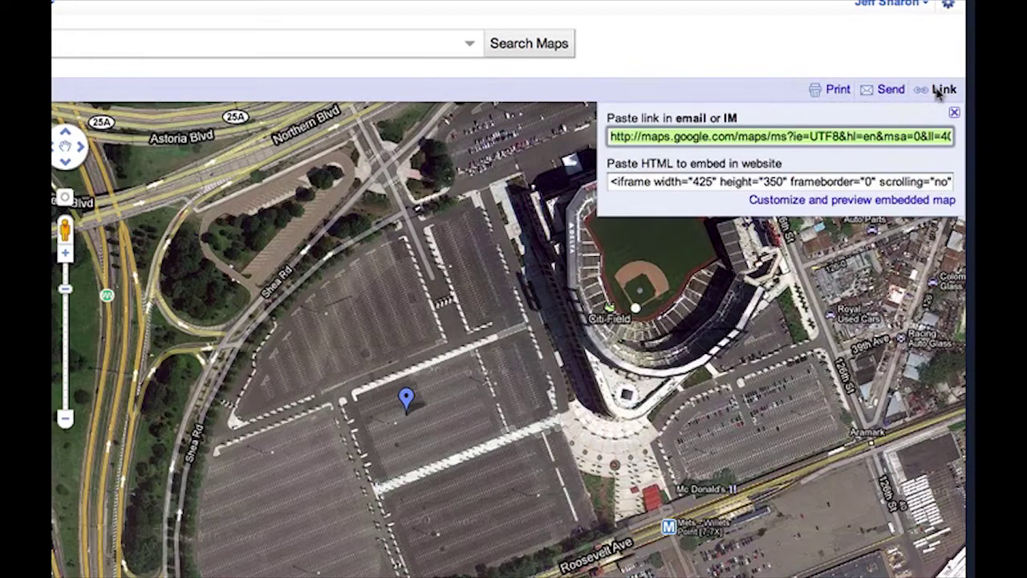
left_click(712, 182)
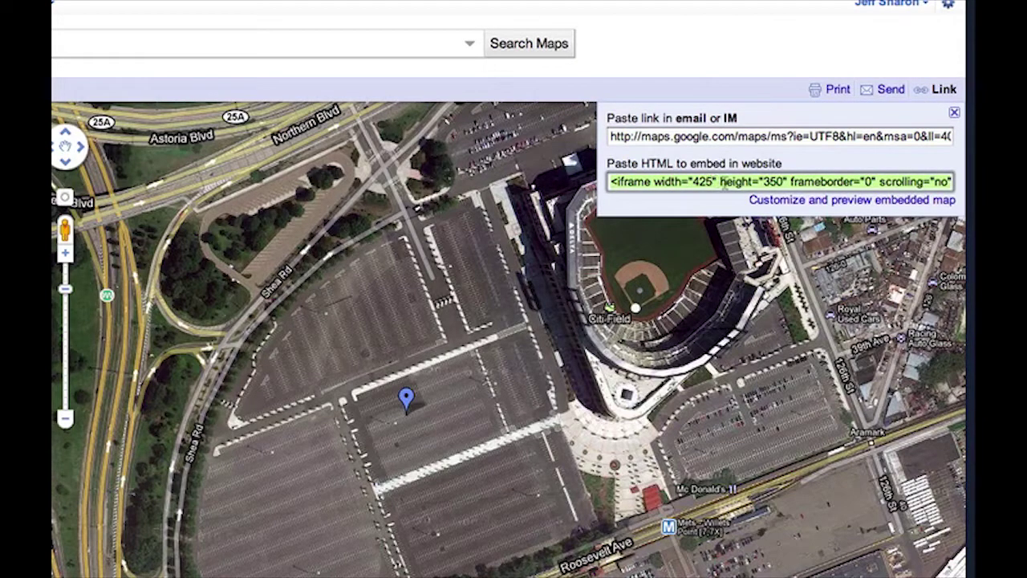
left_click(779, 202)
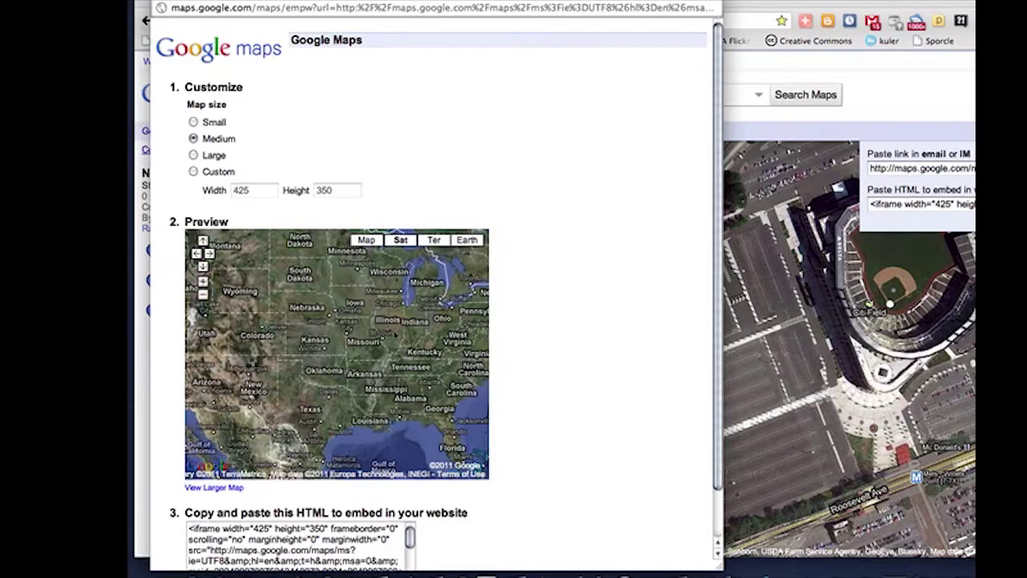
Step: Frame the medium-size embed preview on the stadium placemarks around New York and select the complete HTML embed code
scroll(451, 323, "up", 2)
scroll(358, 319, "up", 3)
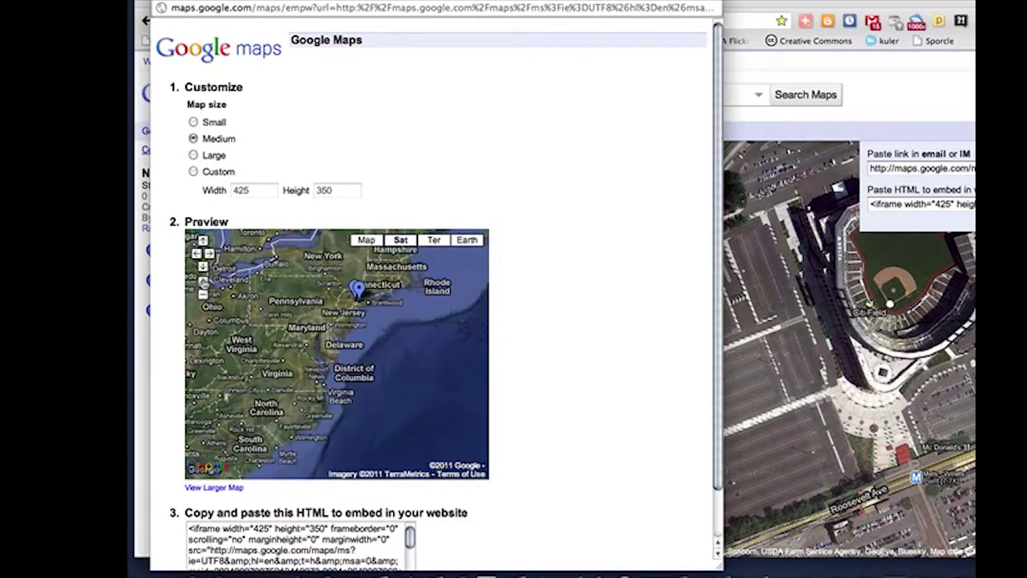
left_click_drag(413, 305, 382, 410)
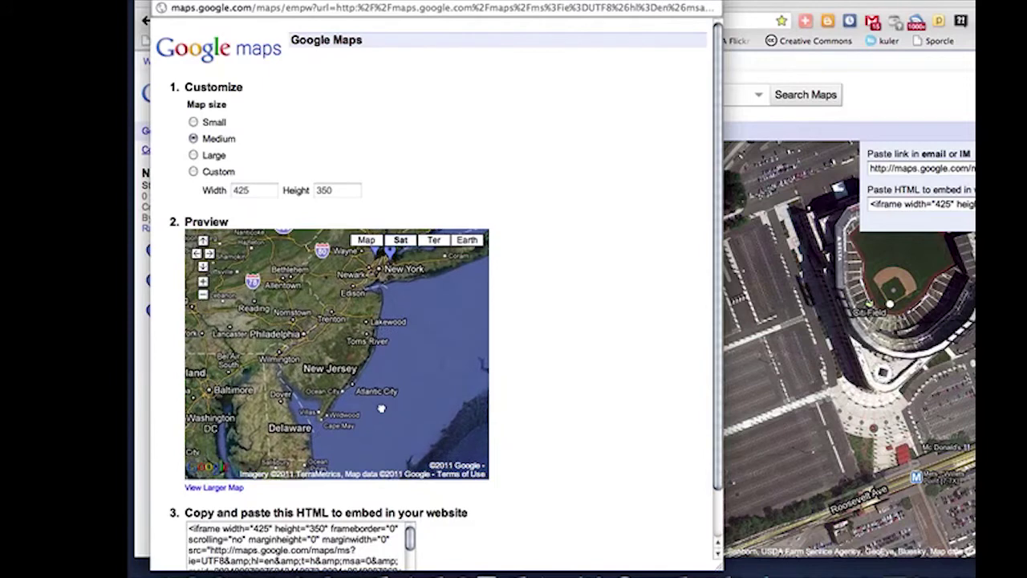
scroll(560, 385, "down", 2)
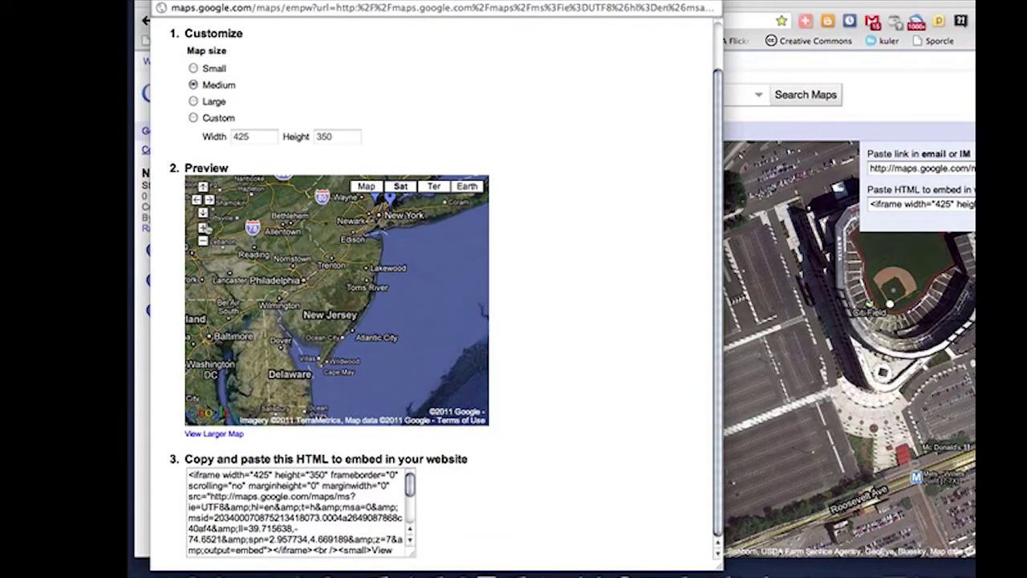
left_click(203, 228)
left_click(203, 228)
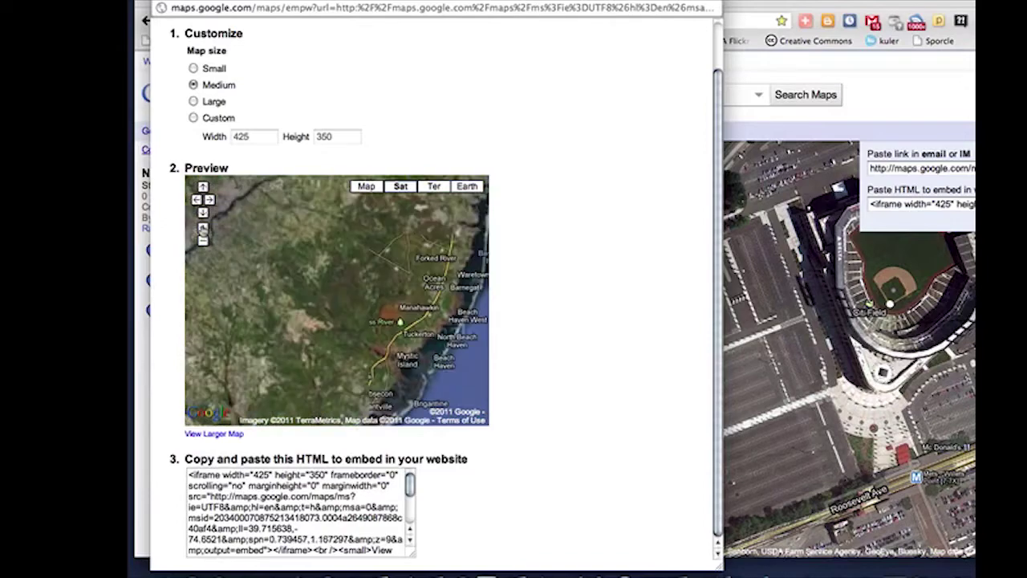
left_click_drag(380, 263, 360, 418)
left_click_drag(437, 208, 306, 397)
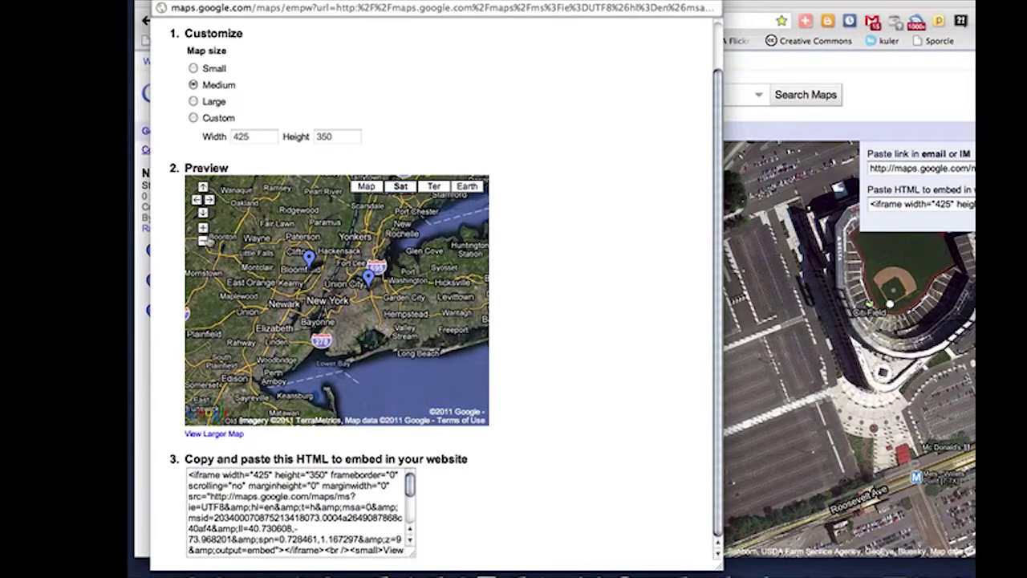
left_click(203, 228)
left_click_drag(322, 289, 321, 330)
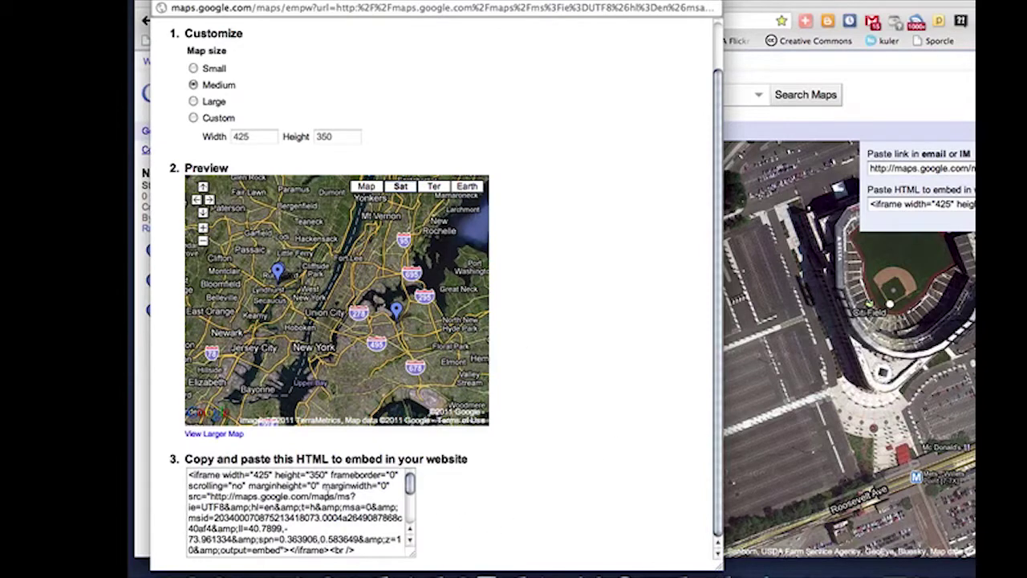
triple_click(273, 491)
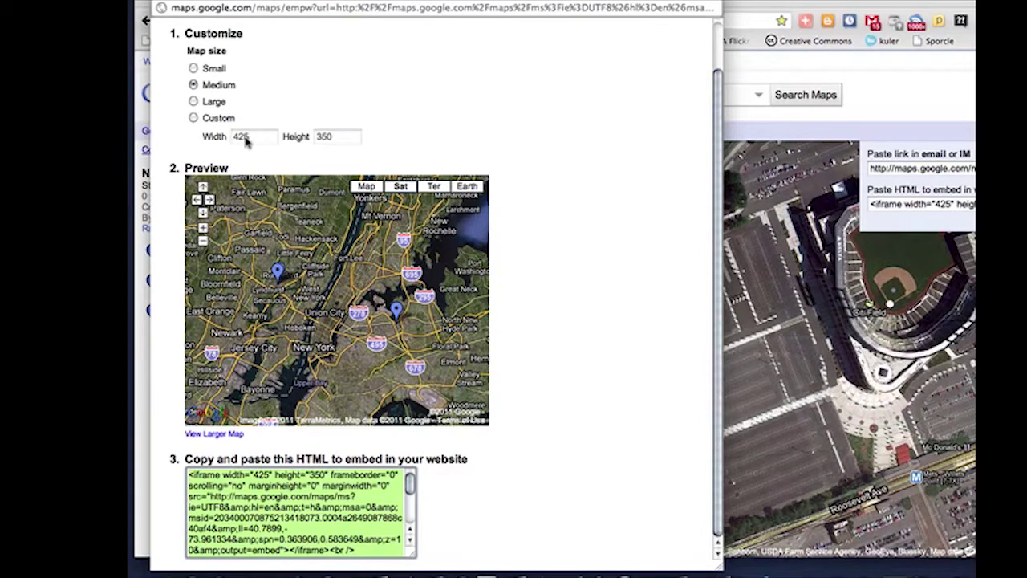
Step: Try the large and small map sizes in the embed preview and return to the medium size
left_click(193, 101)
left_click(193, 69)
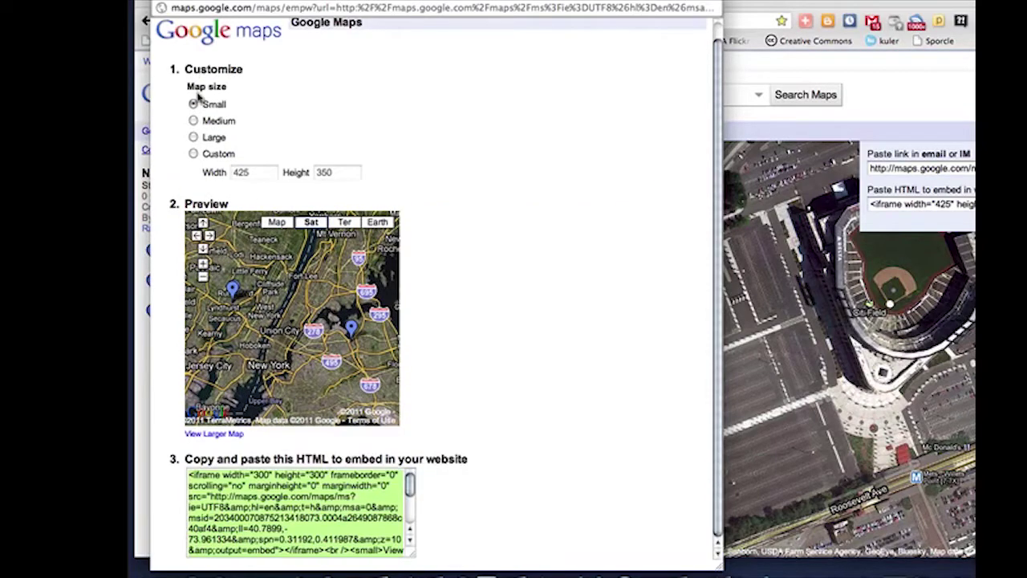
left_click(192, 120)
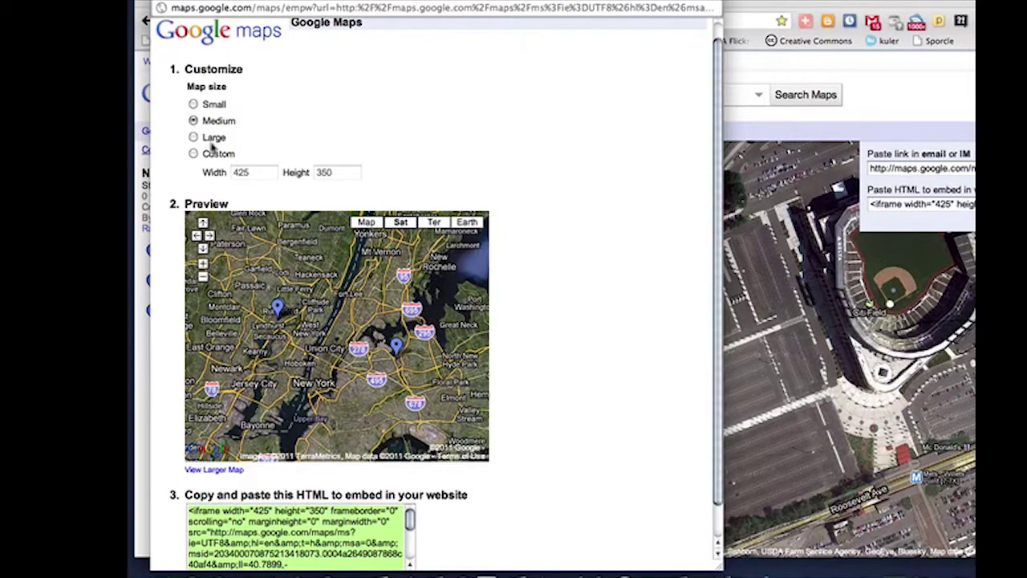
Step: Copy the complete HTML embed code of the medium-size map
scroll(602, 380, "down", 2)
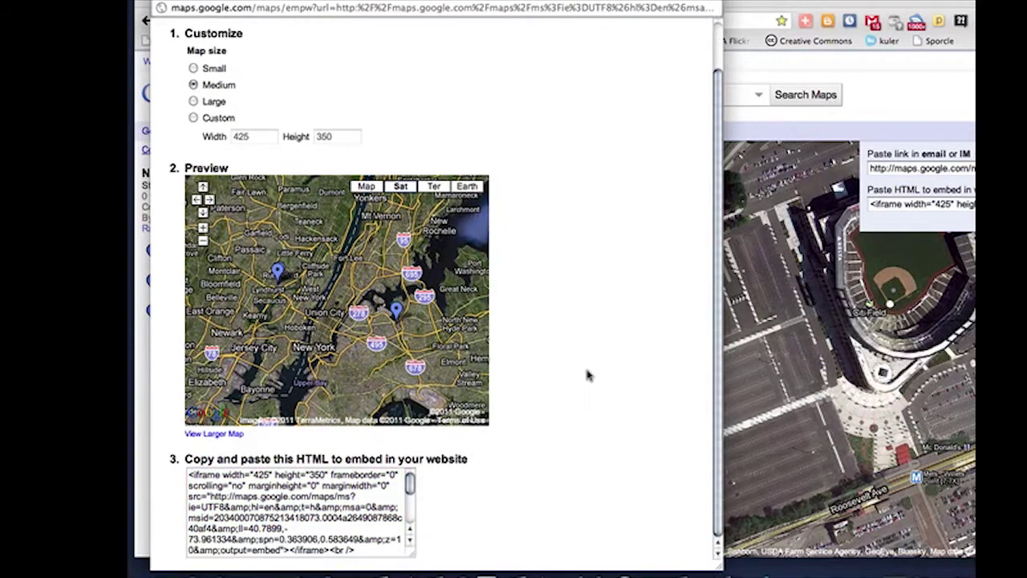
left_click(274, 493)
key("super+c")
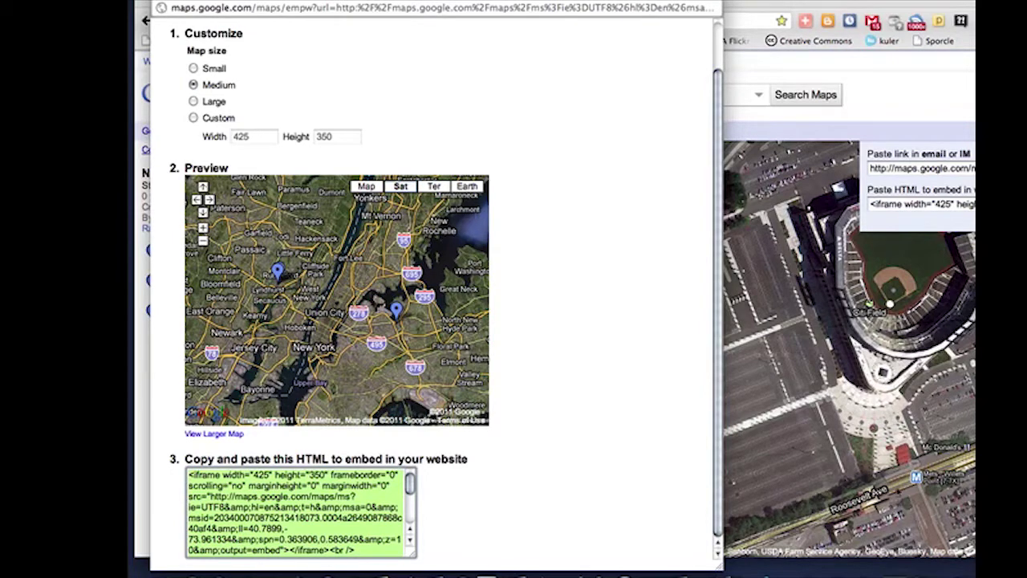
Step: Switch to Word, create a blank document beside the map preview and paste the copied HTML embed code into it
left_click(778, 562)
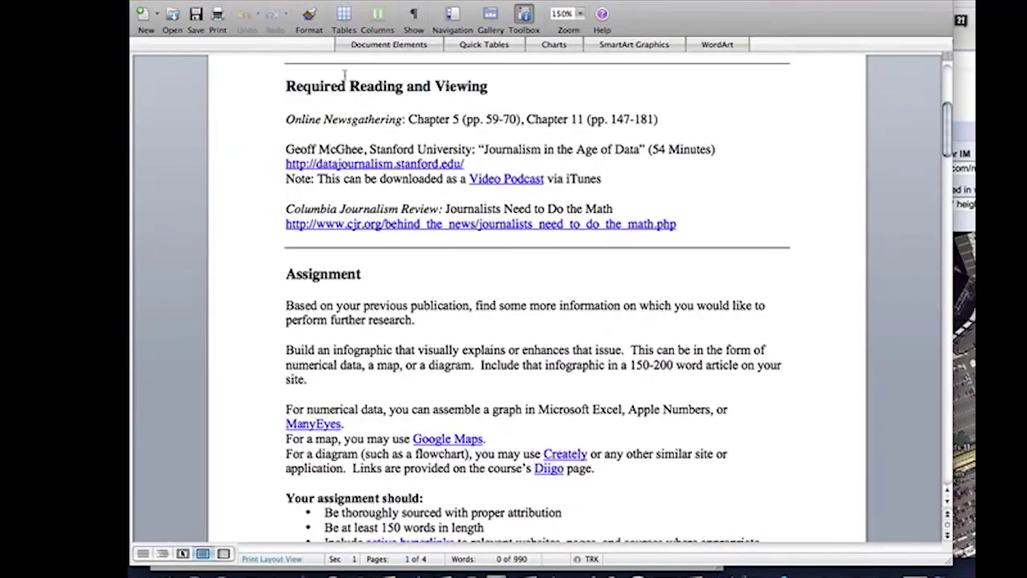
left_click(154, 2)
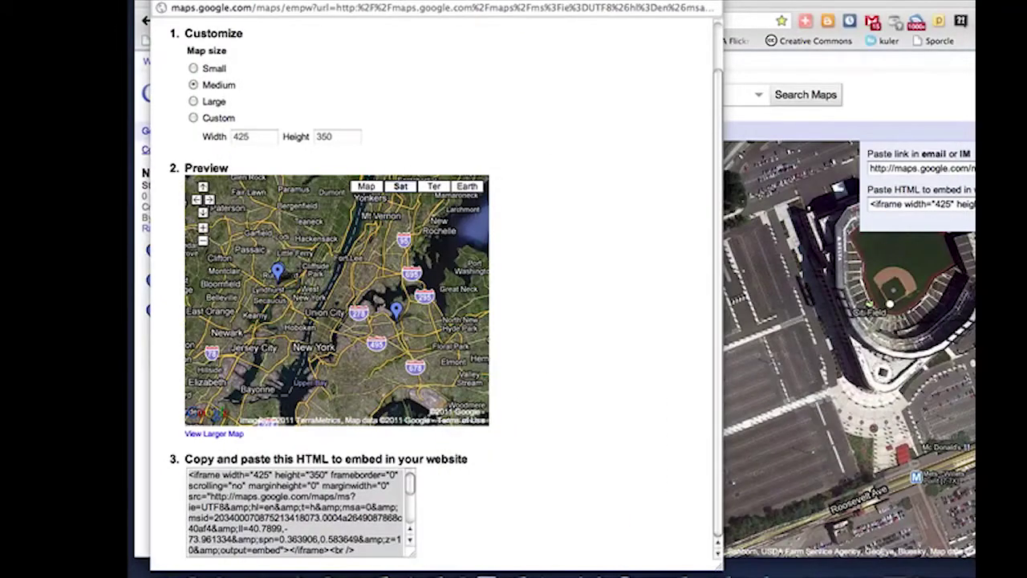
left_click(231, 2)
left_click(231, 14)
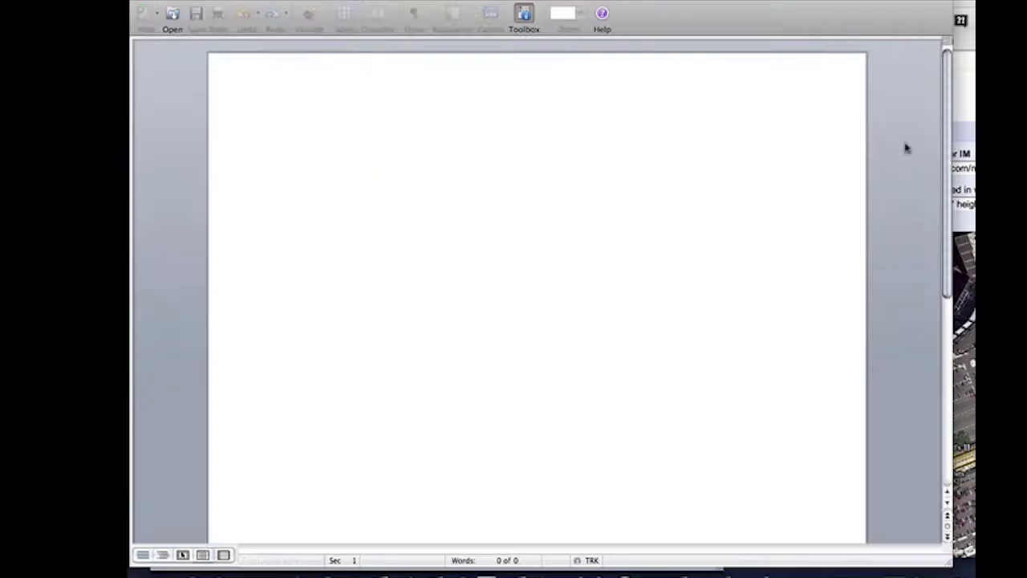
left_click_drag(560, 8, 831, 8)
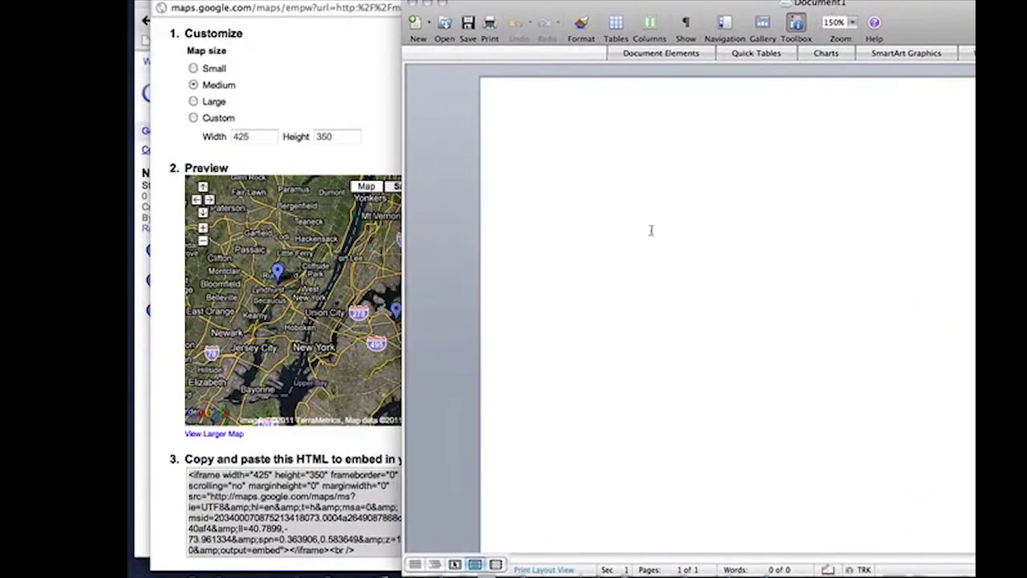
key("super+v")
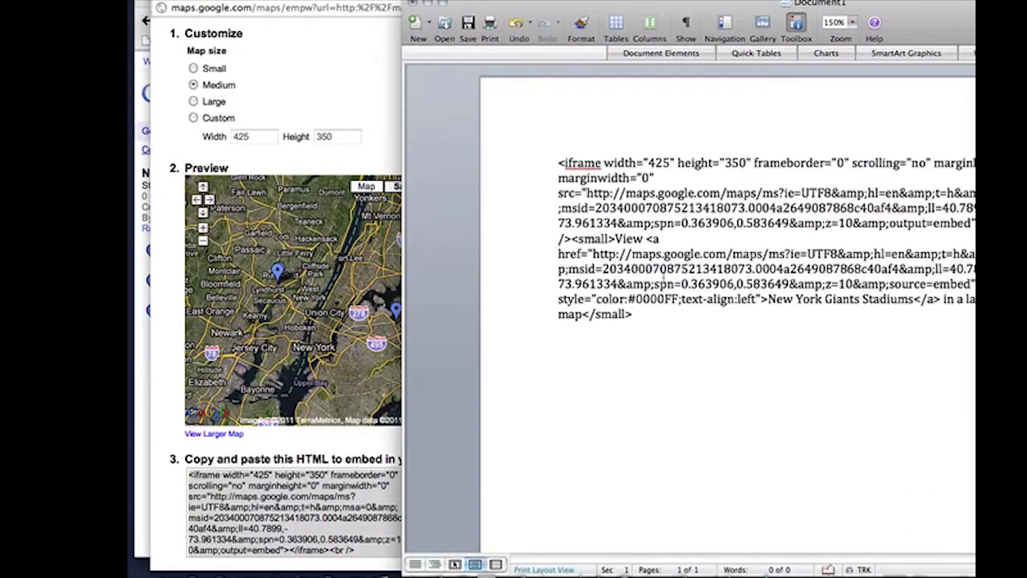
Step: Close the Word document containing the embed code without saving its changes
left_click(414, 4)
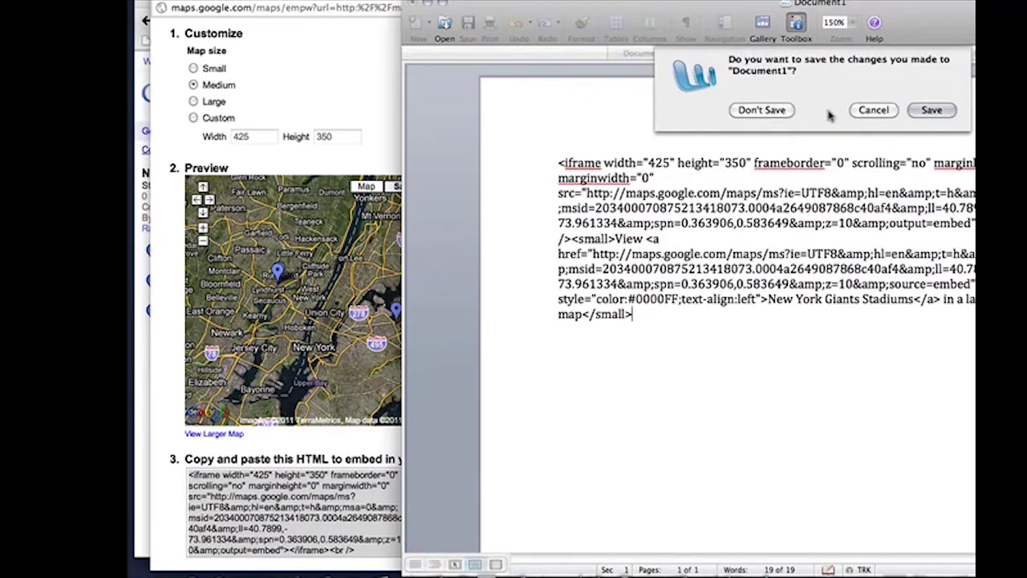
left_click(935, 110)
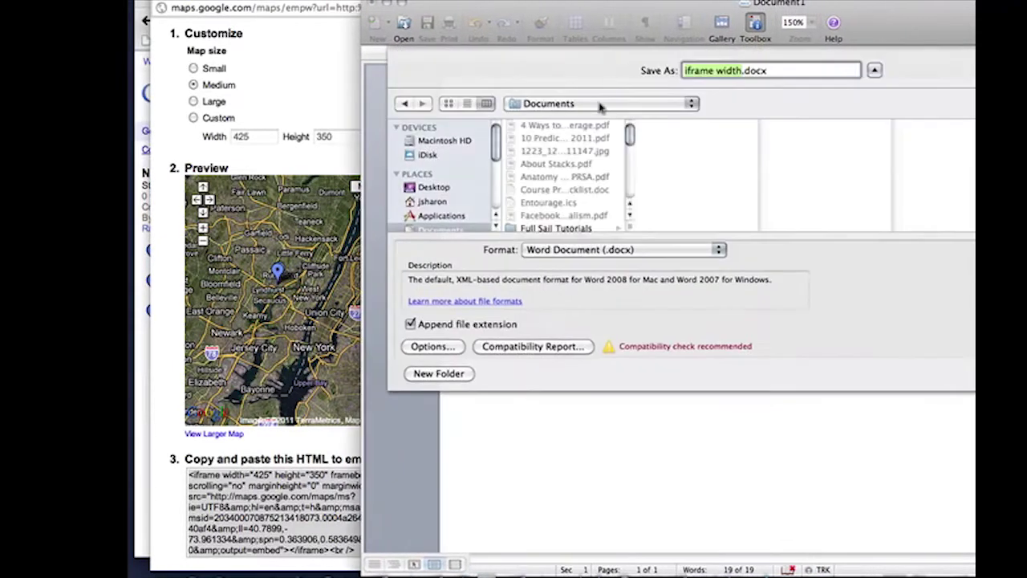
key("Escape")
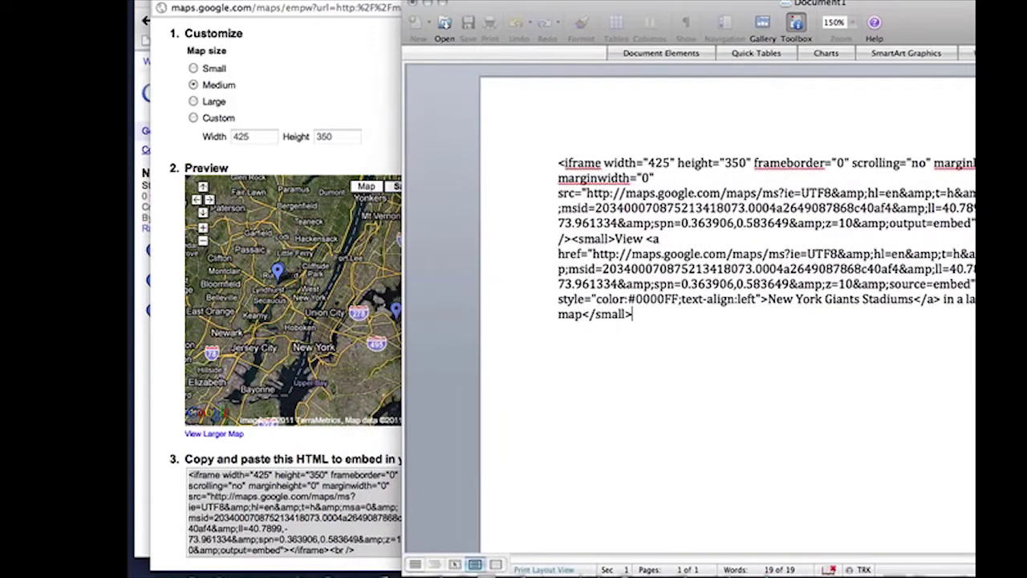
left_click(413, 5)
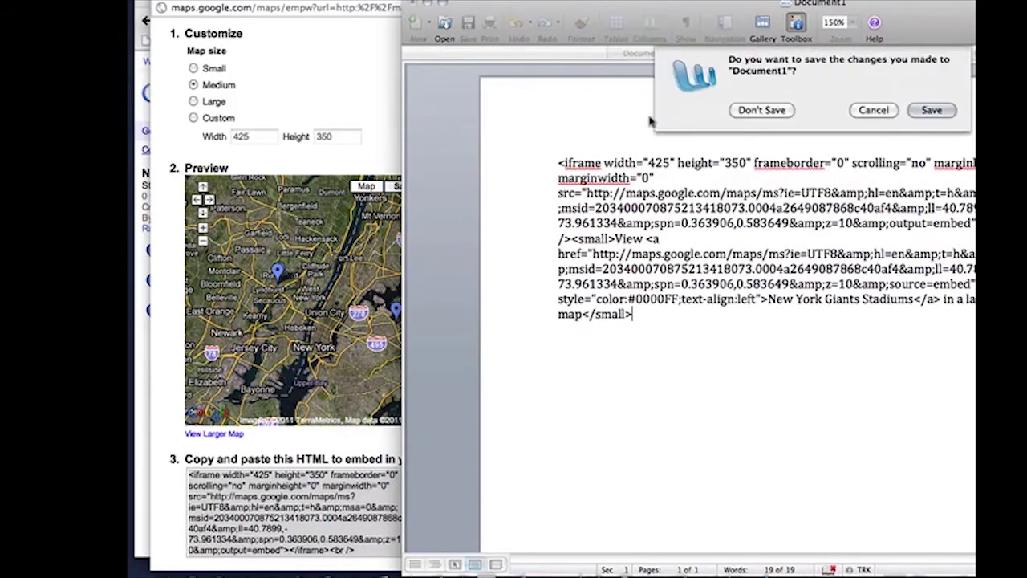
left_click(771, 111)
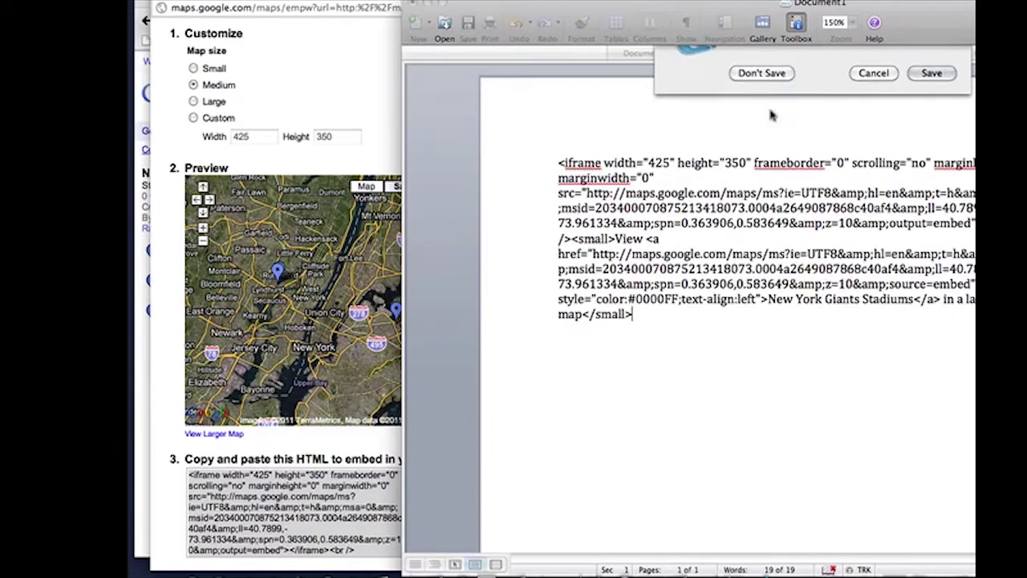